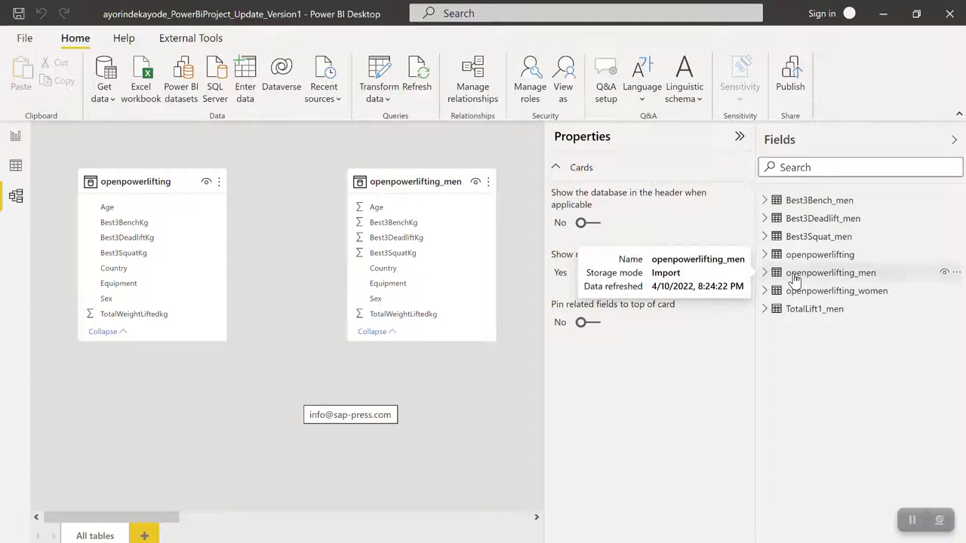
Step: Open the Power Query Editor from the model and display the openpowerlifting_men query
double_click(795, 279)
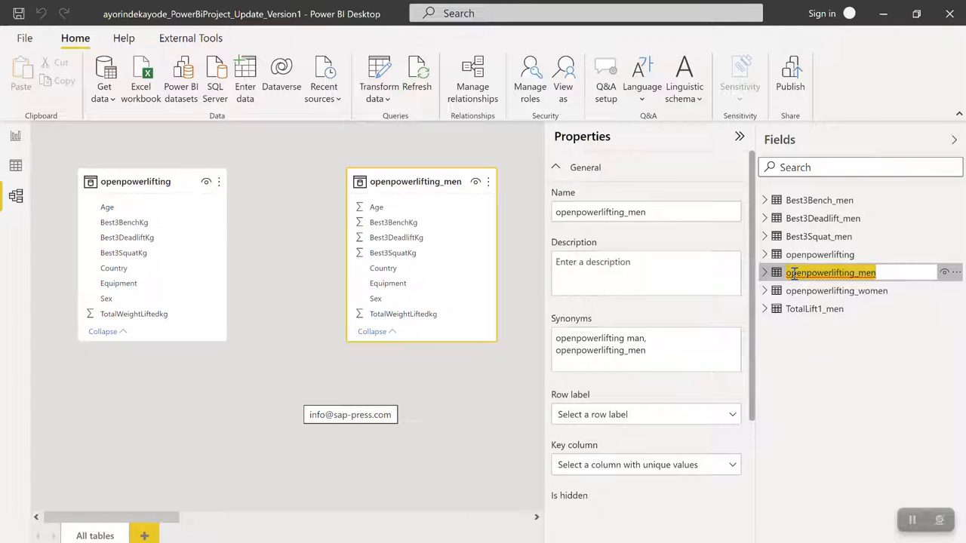
left_click(379, 71)
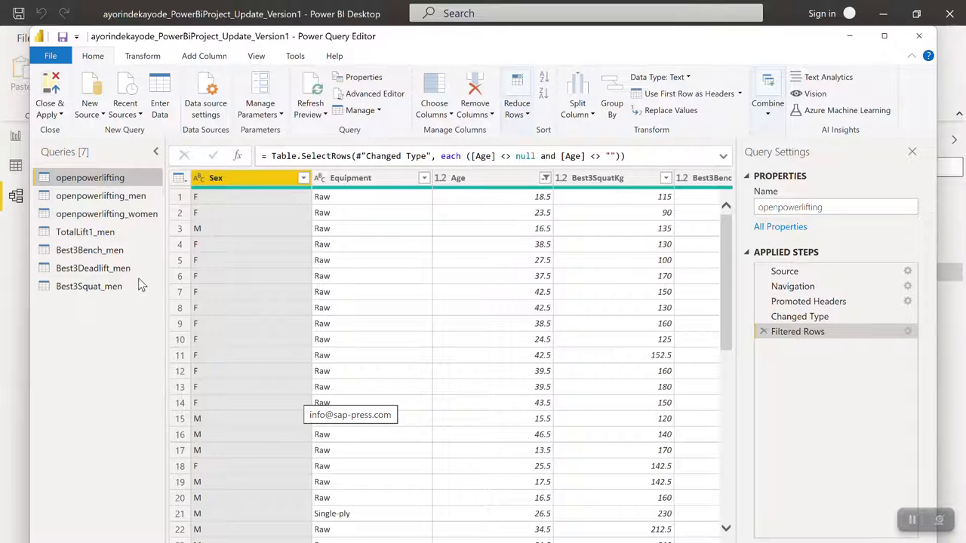
left_click(73, 198)
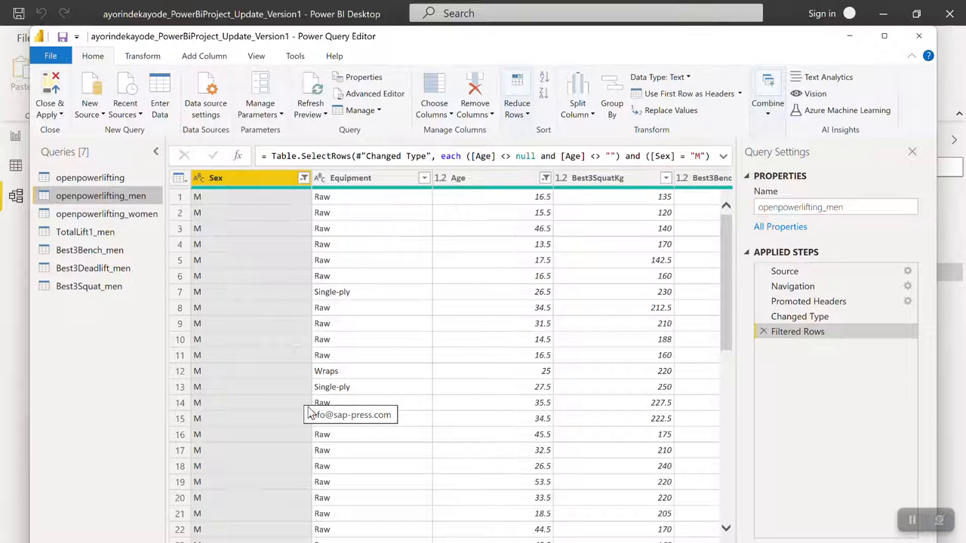
scroll(269, 424, "down", 1)
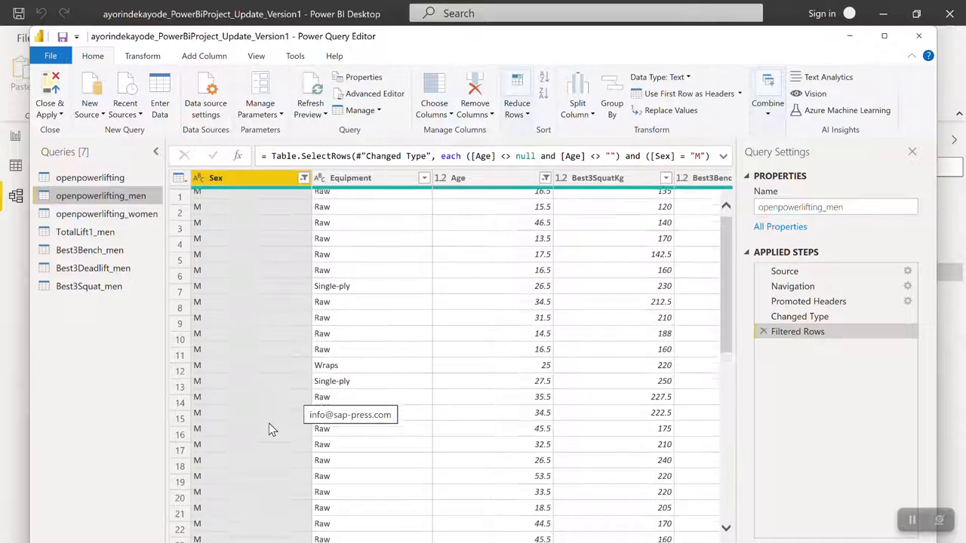
scroll(269, 423, "up", 1)
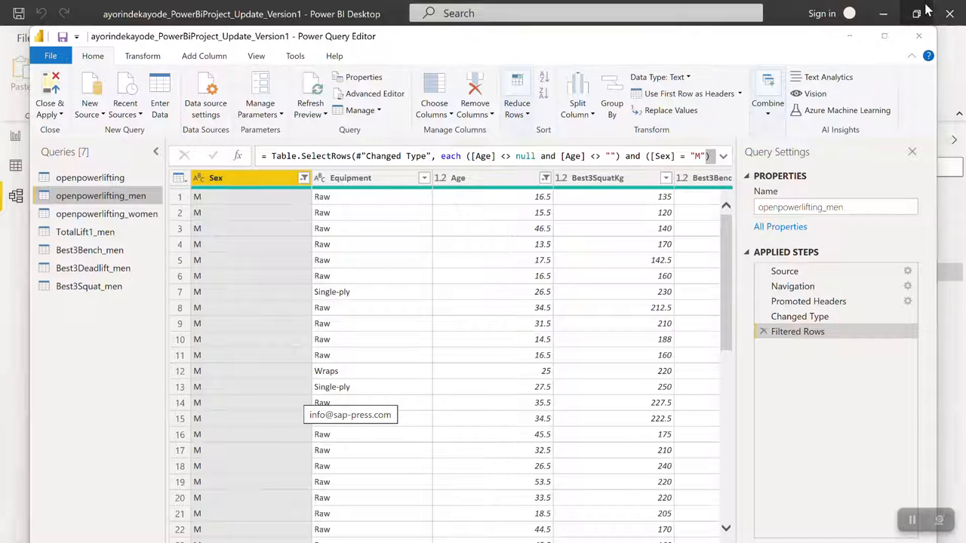
Step: Shrink the main report window, return to the Power Query Editor and examine the rows and columns of openpowerlifting_men
left_click(919, 17)
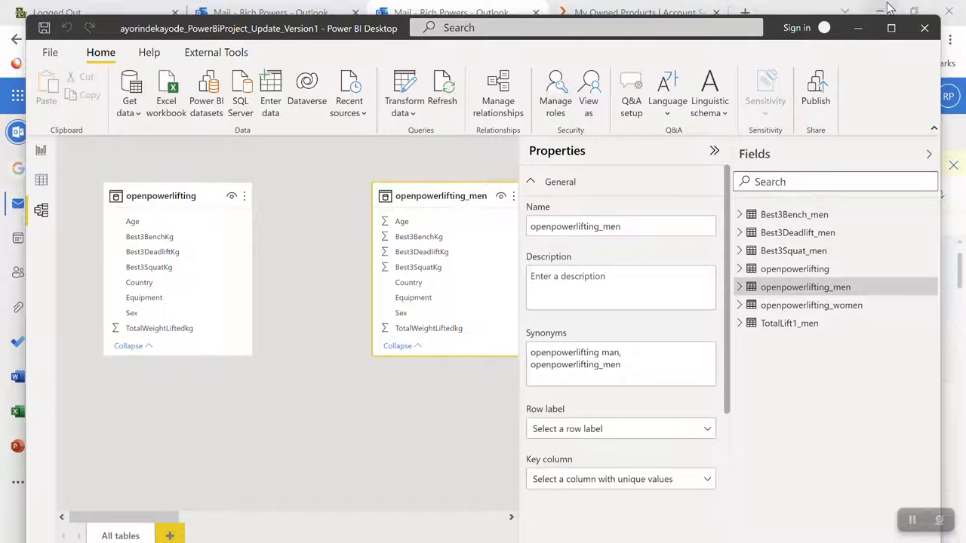
left_click(406, 89)
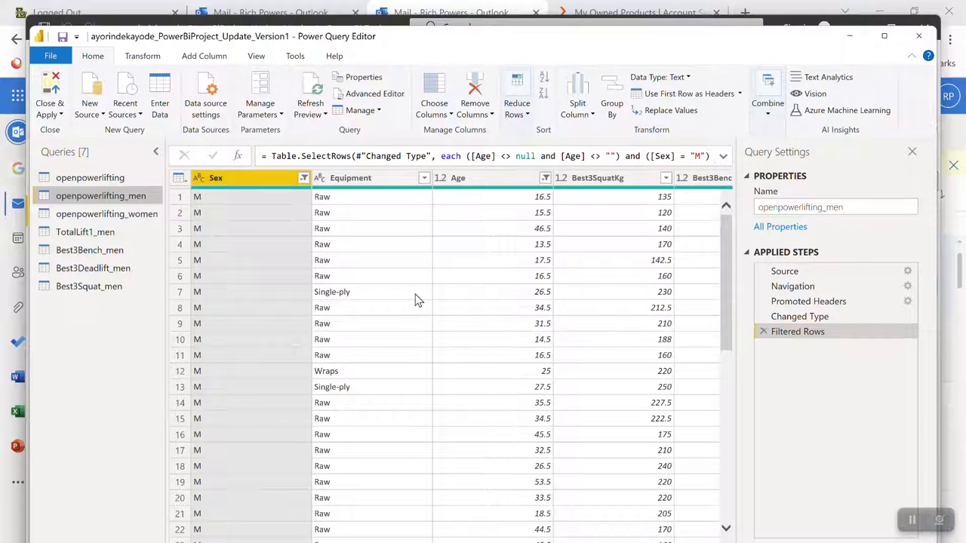
scroll(418, 301, "down", 4)
scroll(417, 300, "down", 1)
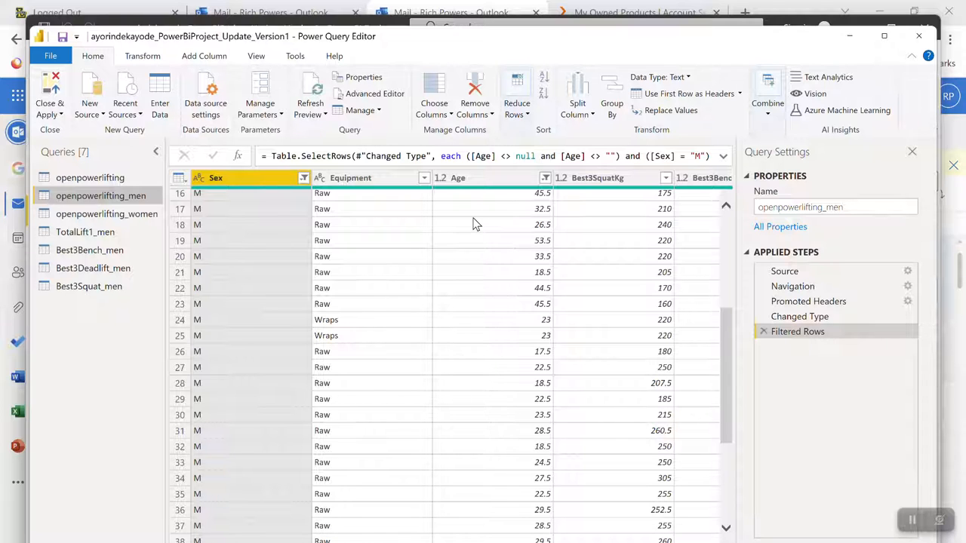
scroll(457, 388, "right", 5)
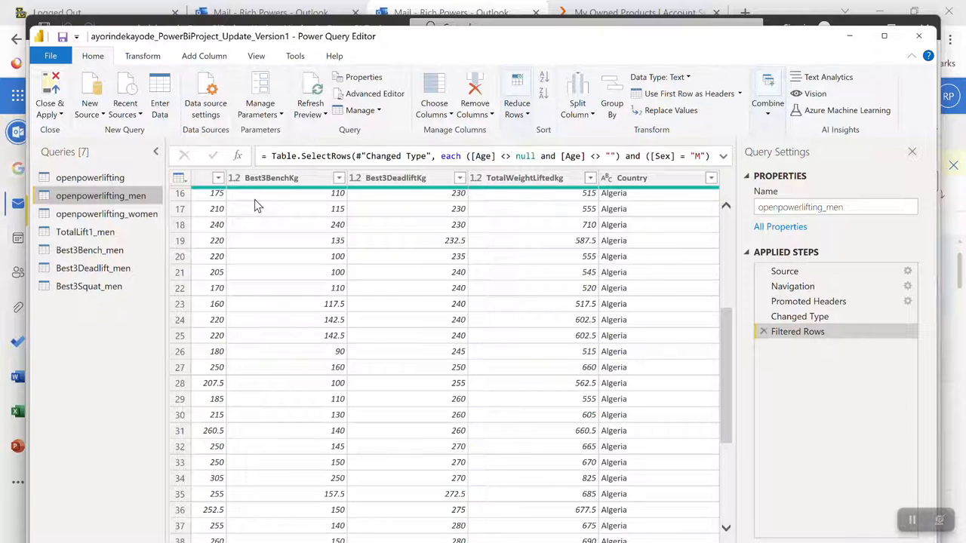
scroll(255, 199, "left", 3)
scroll(255, 200, "left", 3)
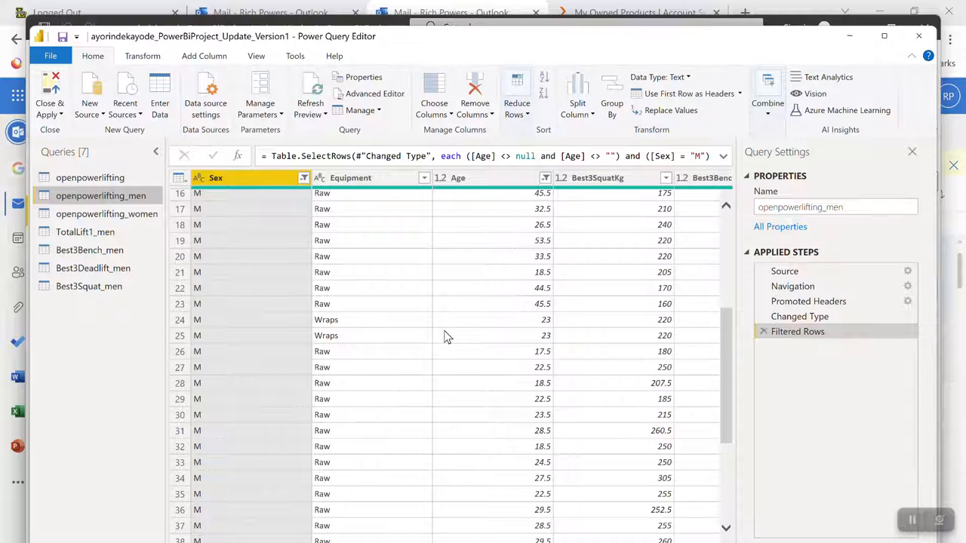
scroll(445, 337, "up", 2)
scroll(446, 338, "up", 4)
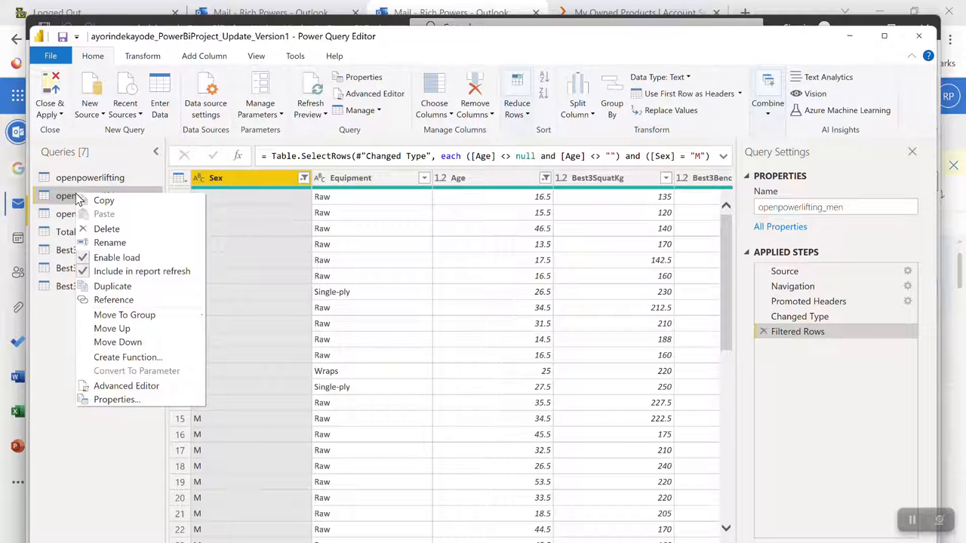
Step: Duplicate the openpowerlifting_men query and rename the copy openpowerlifting_men_by_cntry
left_click(117, 288)
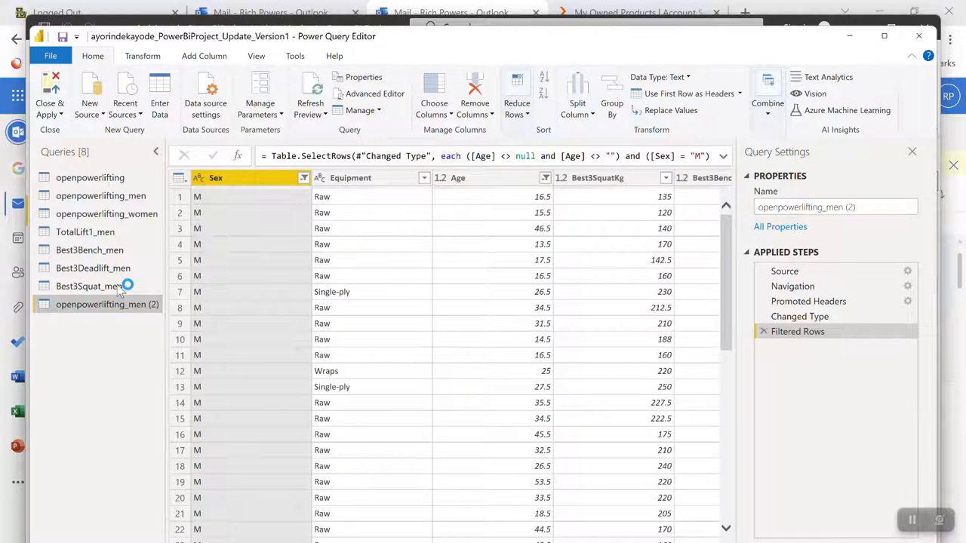
right_click(85, 309)
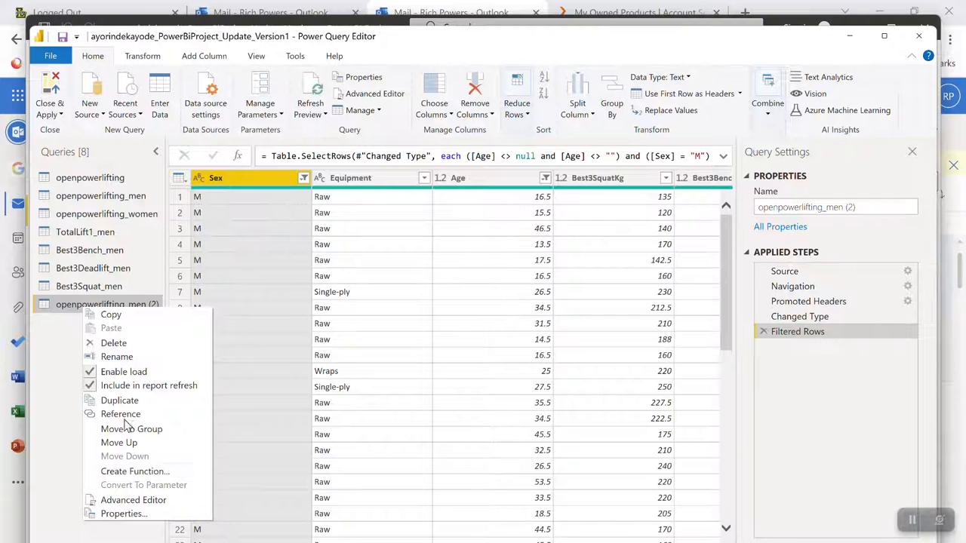
left_click(118, 357)
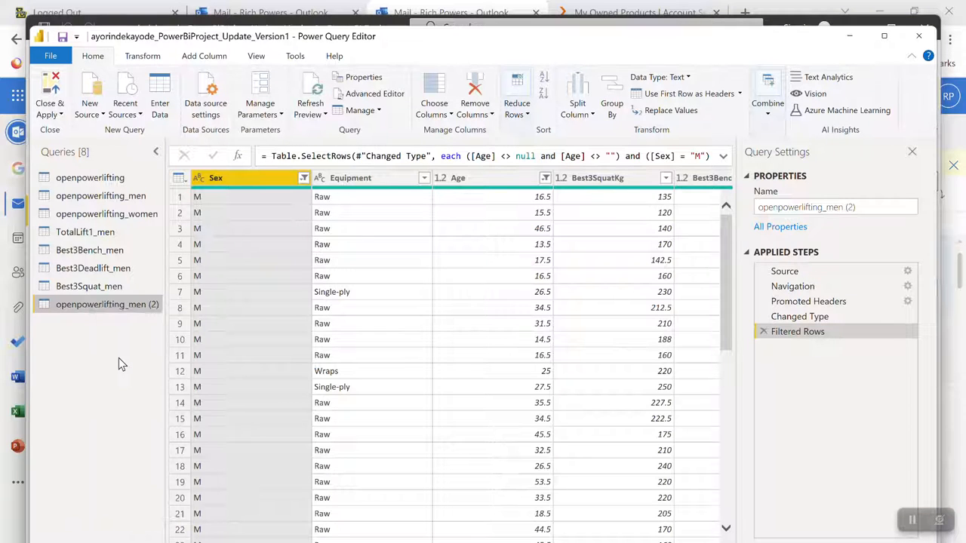
left_click(160, 304)
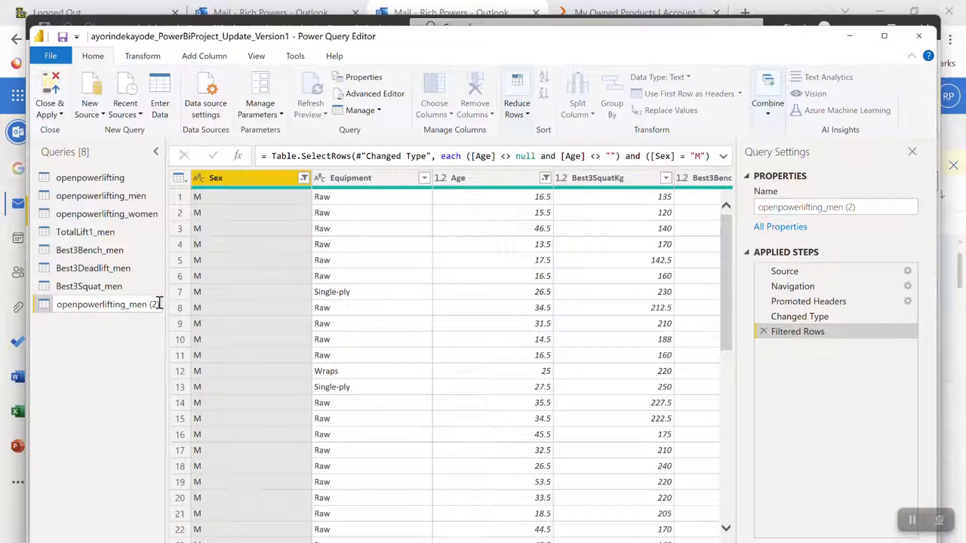
key("BackSpace")
key("BackSpace")
key("BackSpace")
type("B")
key("BackSpace")
type("by")
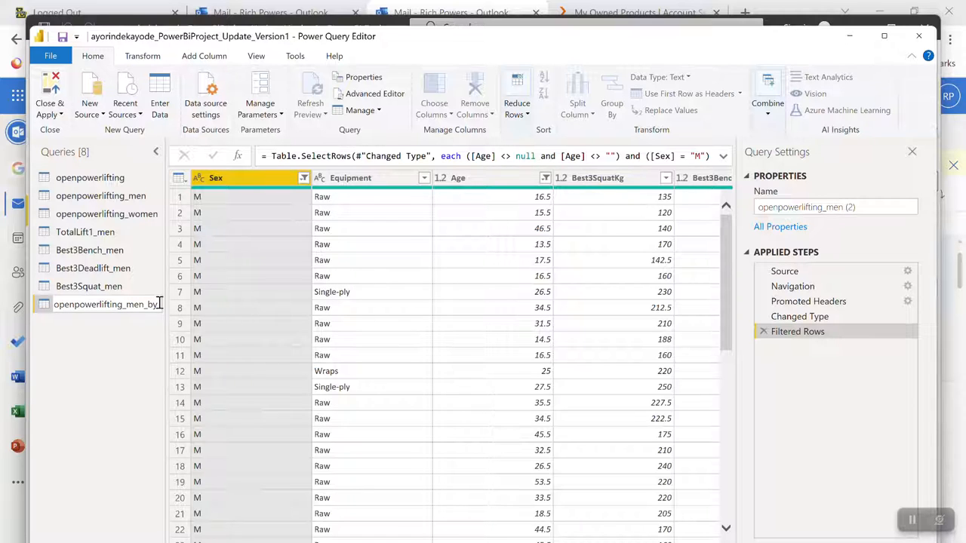
type("_cntr")
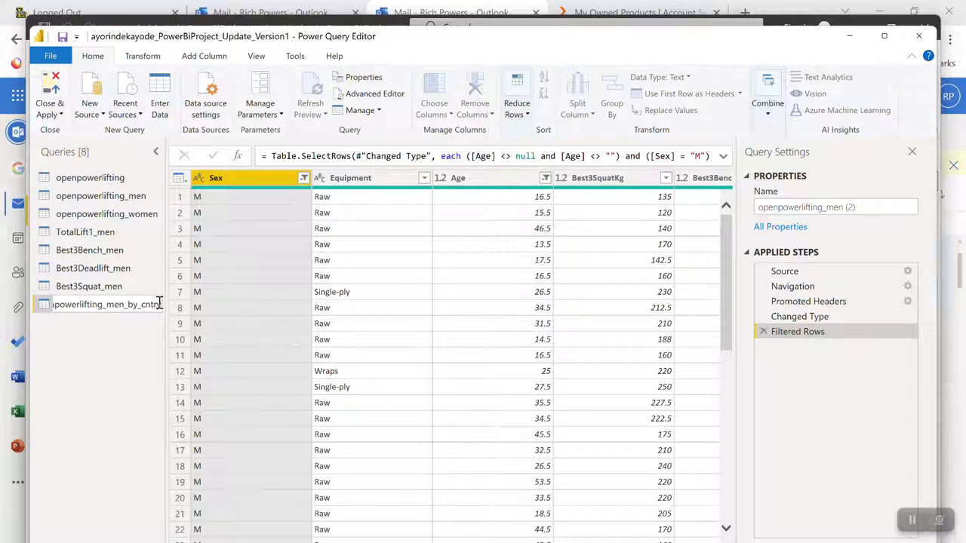
type("y")
left_click(102, 386)
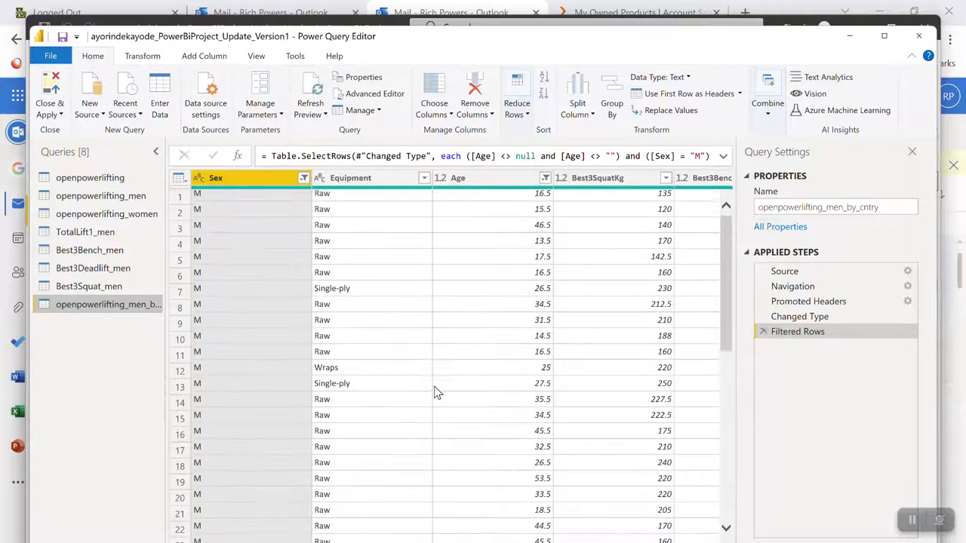
Step: Examine the lift, total weight and Country values in the duplicated query
scroll(435, 392, "down", 1)
scroll(434, 391, "right", 5)
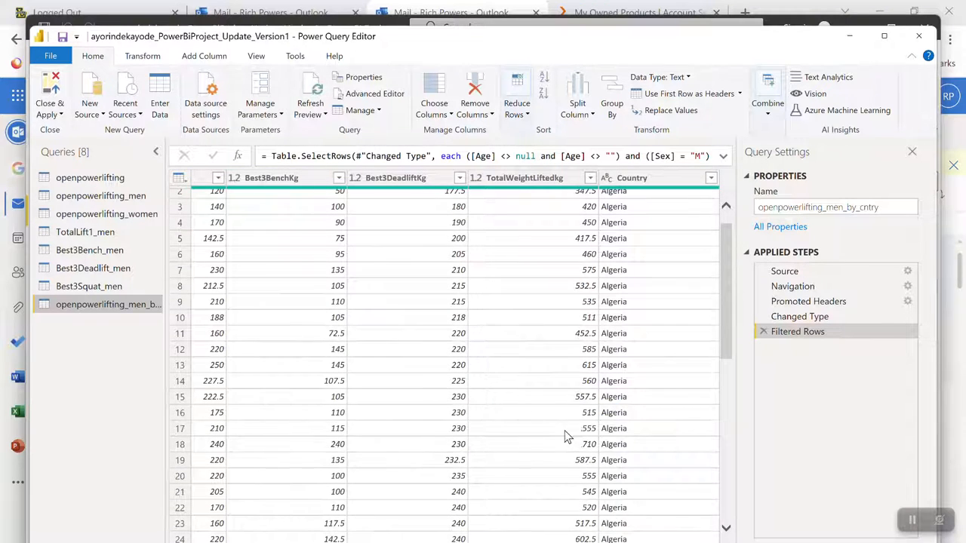
scroll(500, 421, "down", 19)
scroll(500, 420, "down", 20)
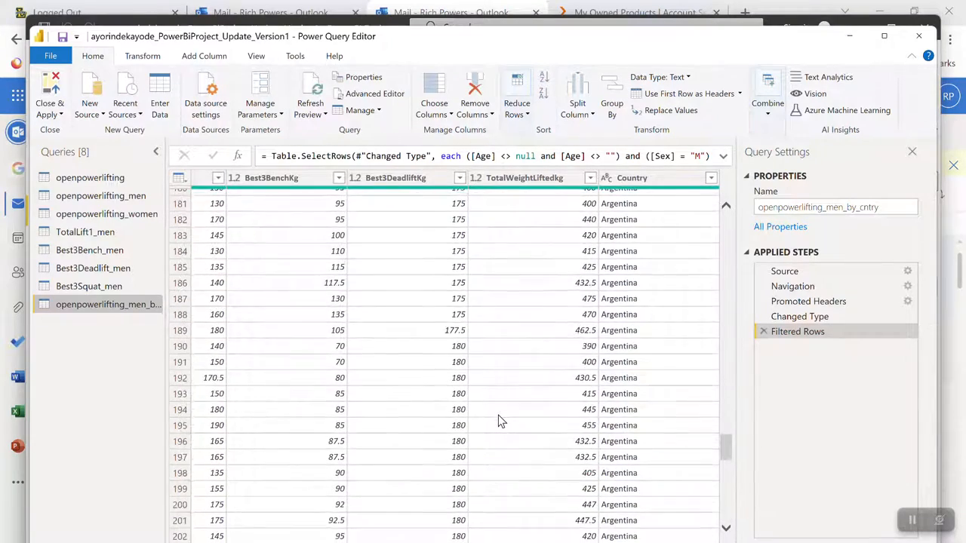
scroll(500, 420, "up", 6)
scroll(501, 421, "up", 20)
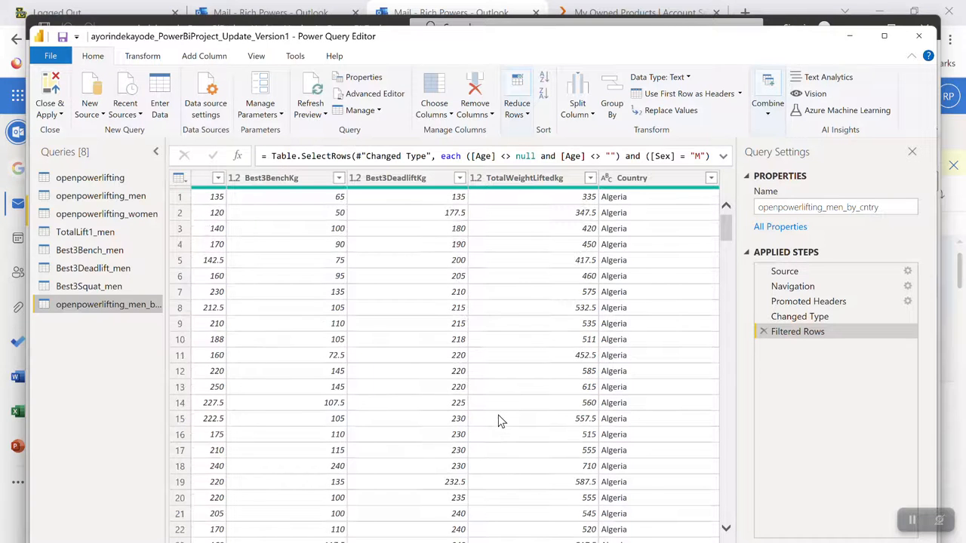
scroll(500, 421, "left", 5)
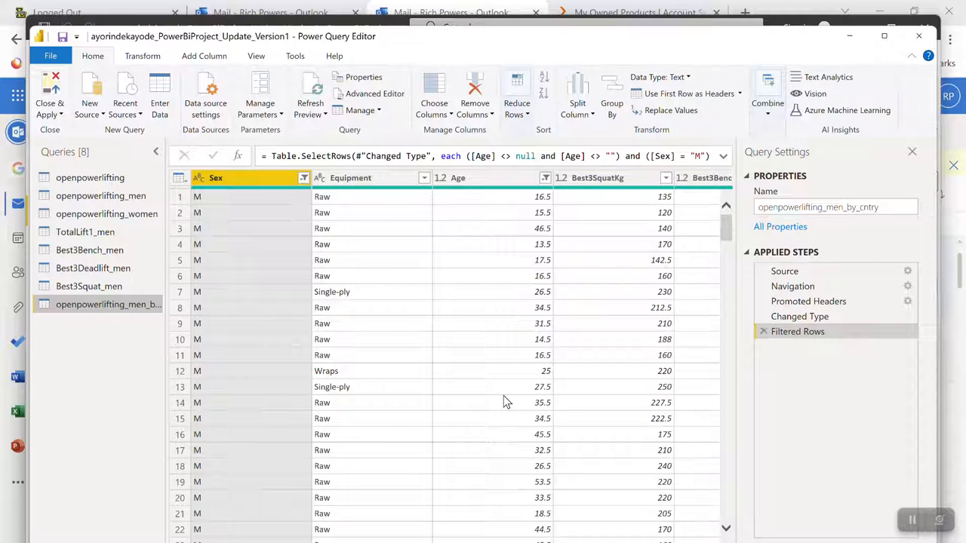
Step: Set up an advanced Group By on Country that aggregates the Average of TotalWeightLiftedkg
left_click(613, 90)
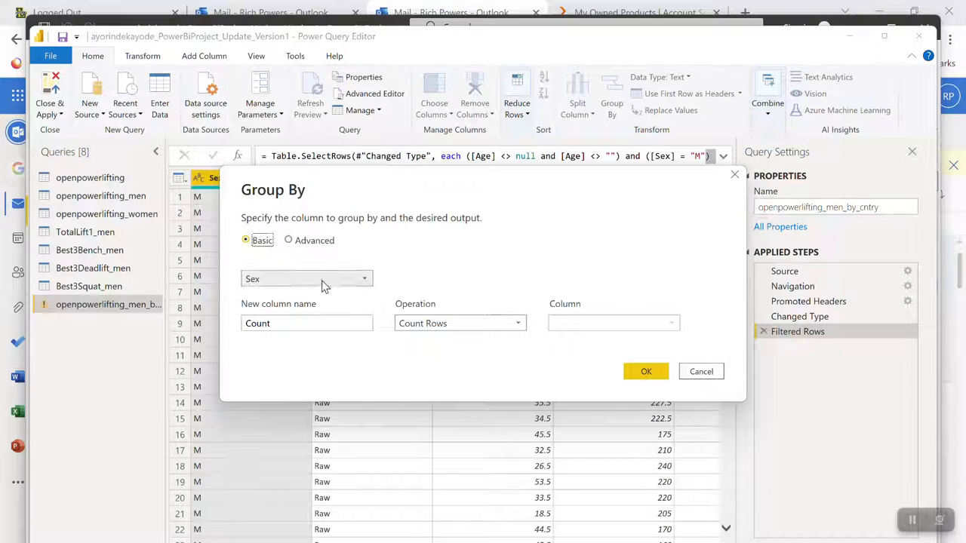
left_click(289, 241)
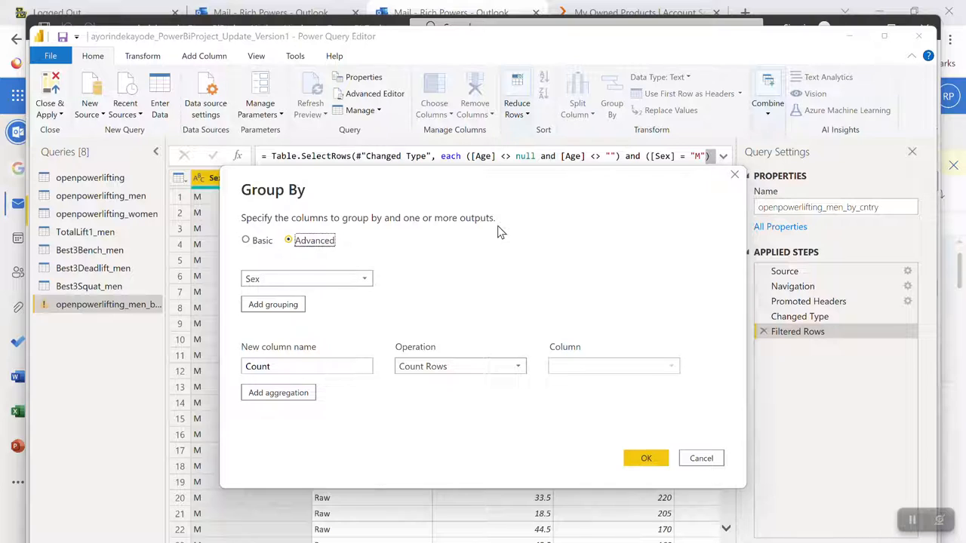
left_click(365, 280)
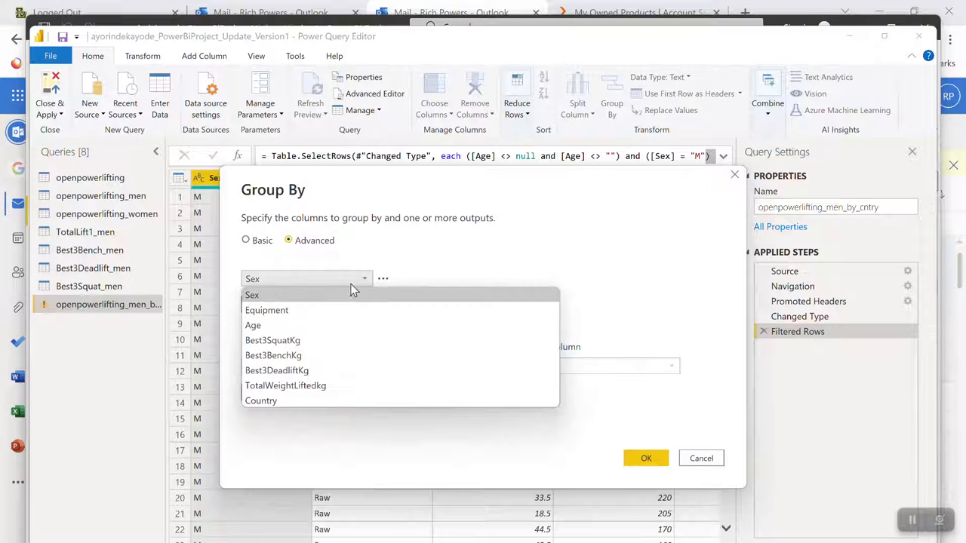
left_click(254, 402)
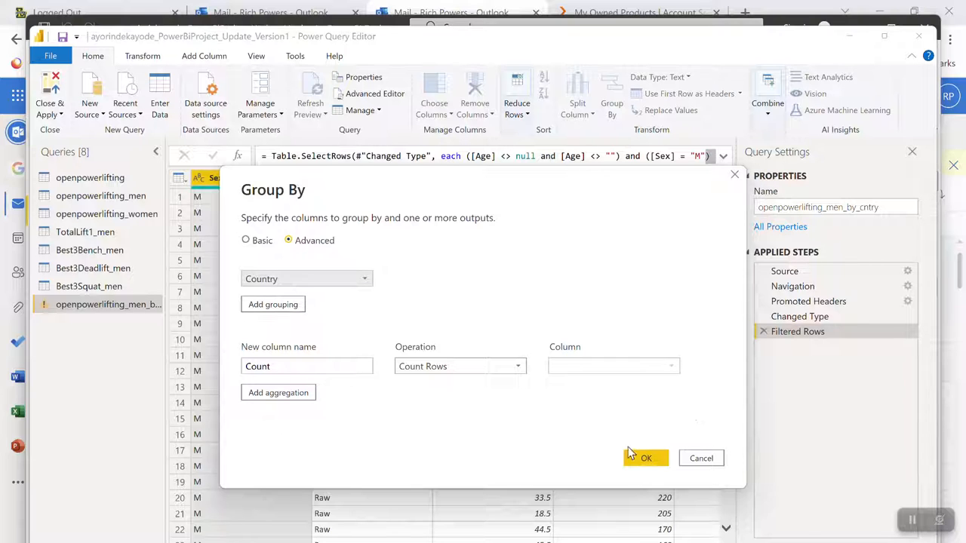
left_click(515, 367)
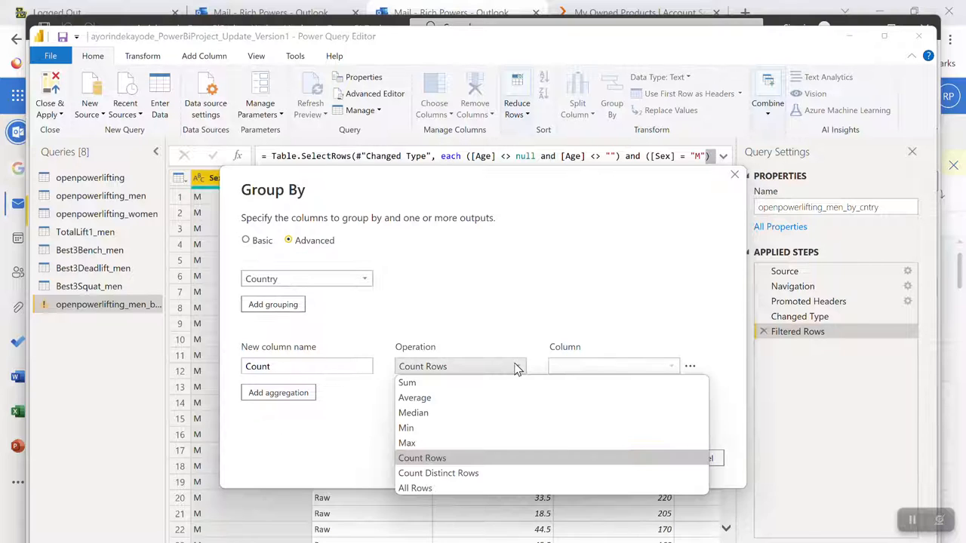
left_click(427, 399)
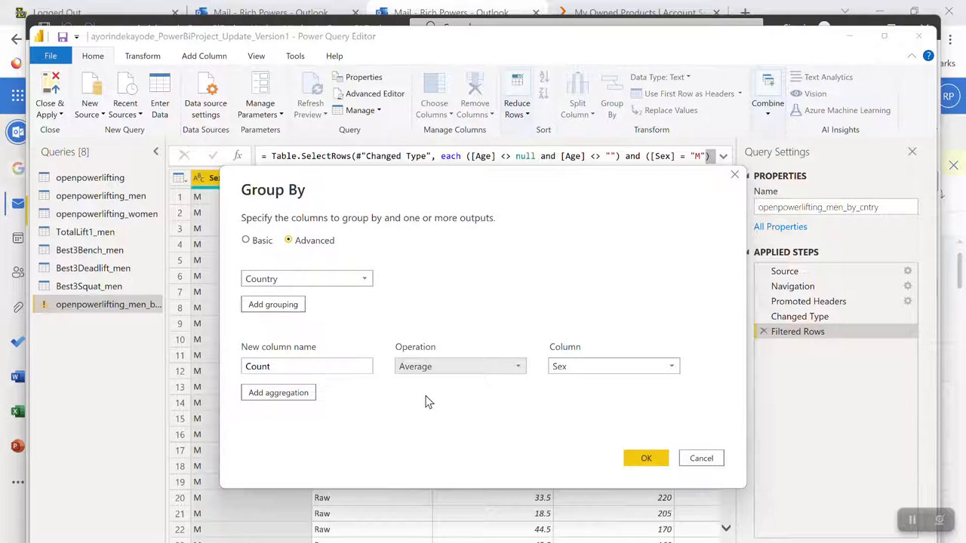
left_click(673, 368)
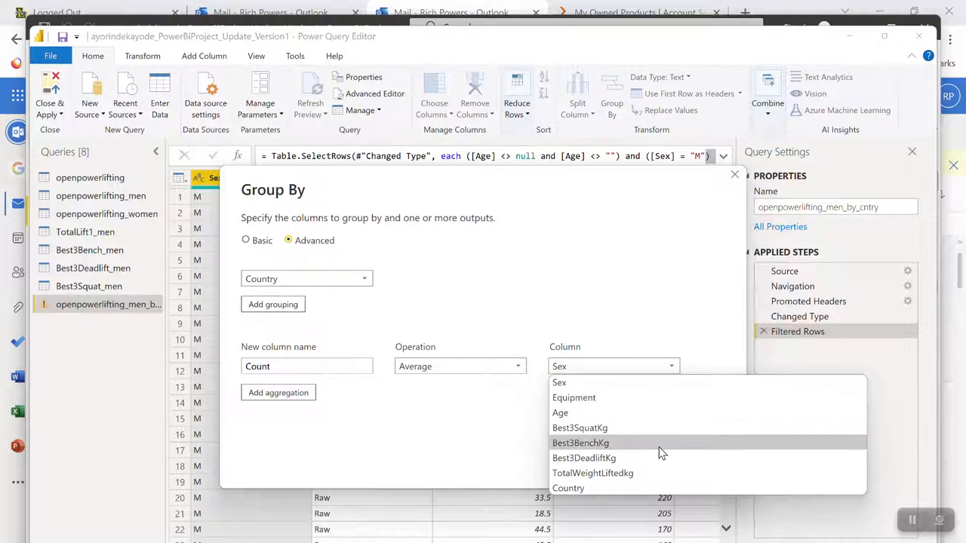
left_click(588, 472)
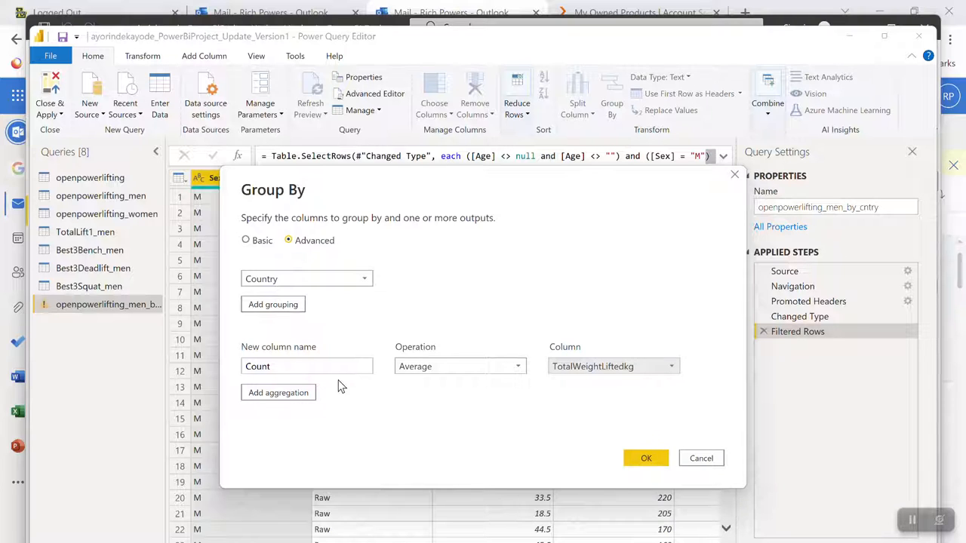
Step: Name the new aggregation column AvgTotalWeight and apply the grouping
left_click(289, 366)
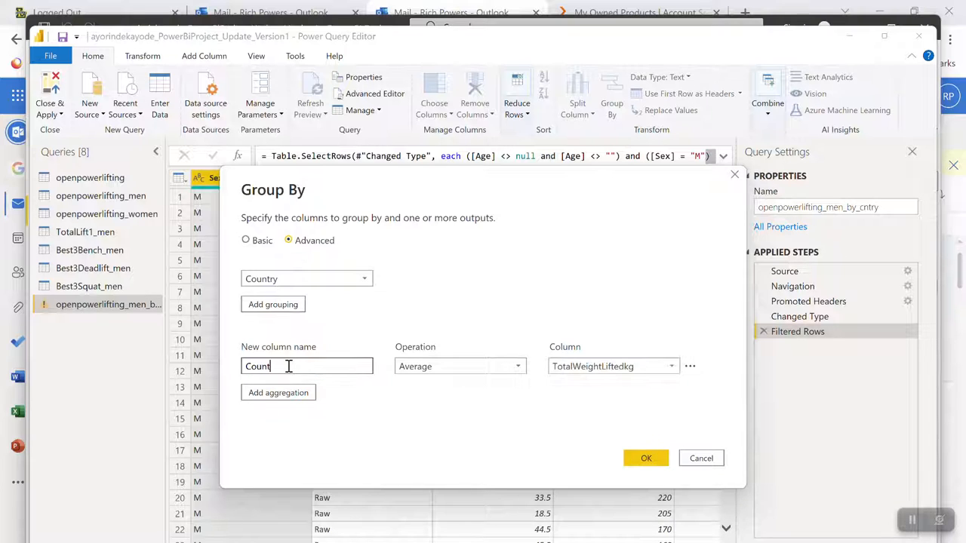
key("BackSpace")
key("BackSpace")
key("BackSpace")
key("BackSpace")
key("BackSpace")
type("Avg")
type("Tot")
type("s")
key("BackSpace")
type("alWeight")
left_click(646, 459)
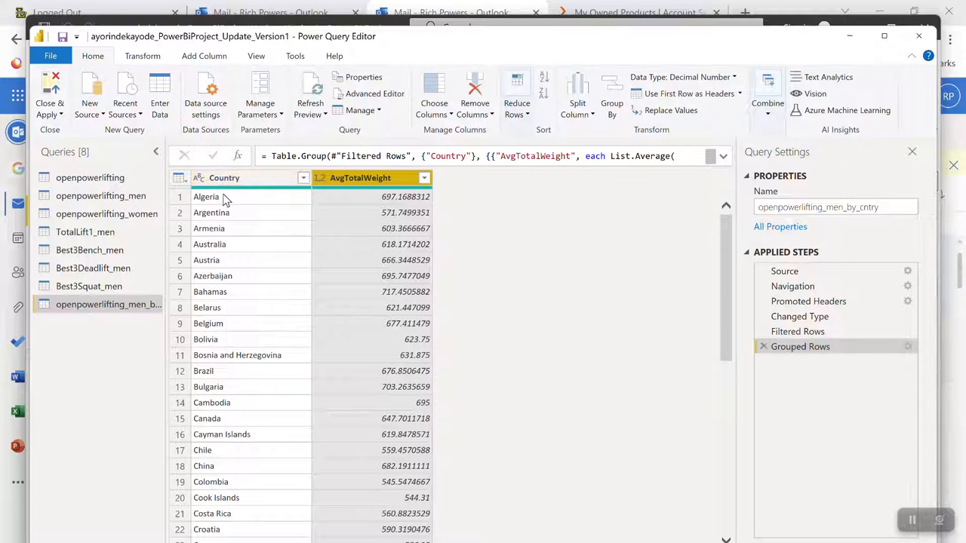
Step: Review the average total weight for each country down to the end of the grouped table
scroll(280, 381, "down", 9)
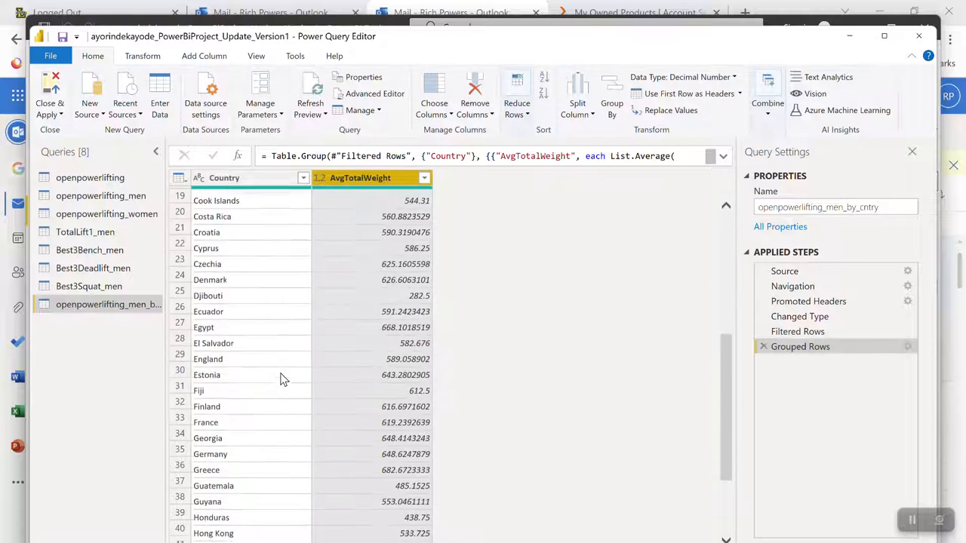
scroll(280, 381, "down", 20)
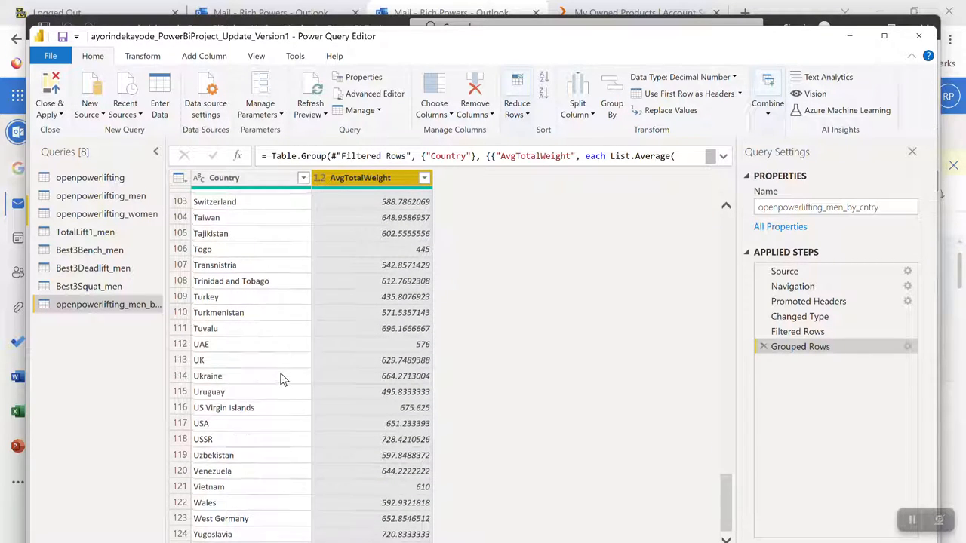
scroll(281, 380, "up", 2)
scroll(281, 380, "down", 2)
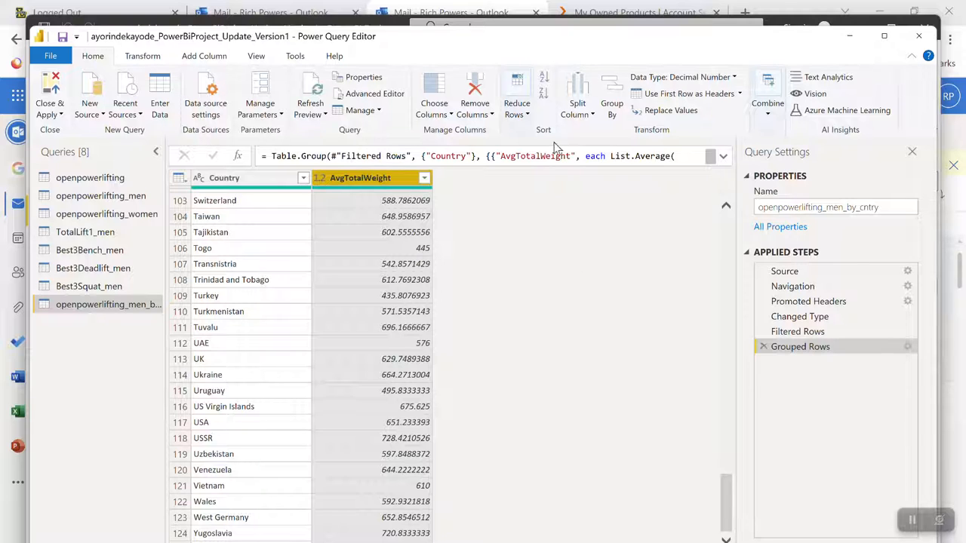
Step: Sort the grouped table by AvgTotalWeight in descending order
left_click(544, 78)
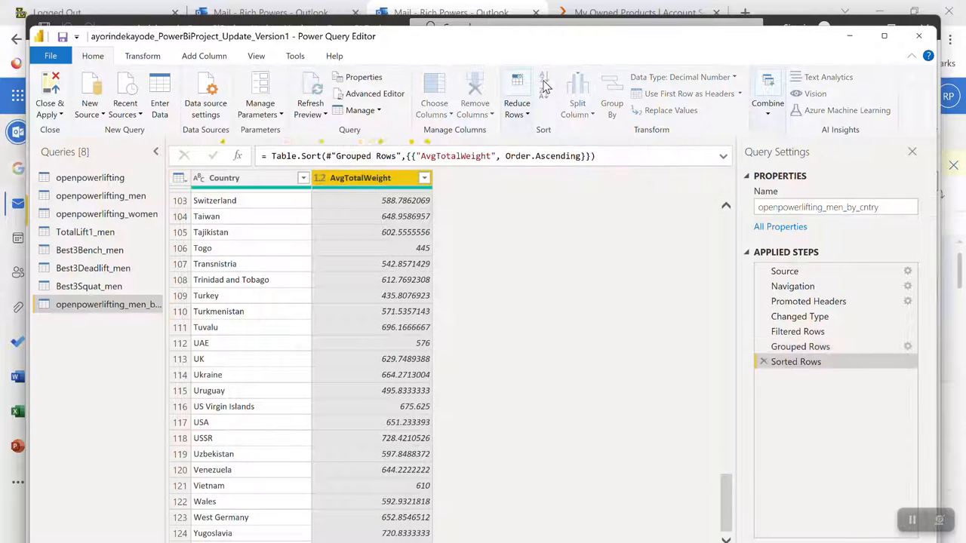
left_click(545, 95)
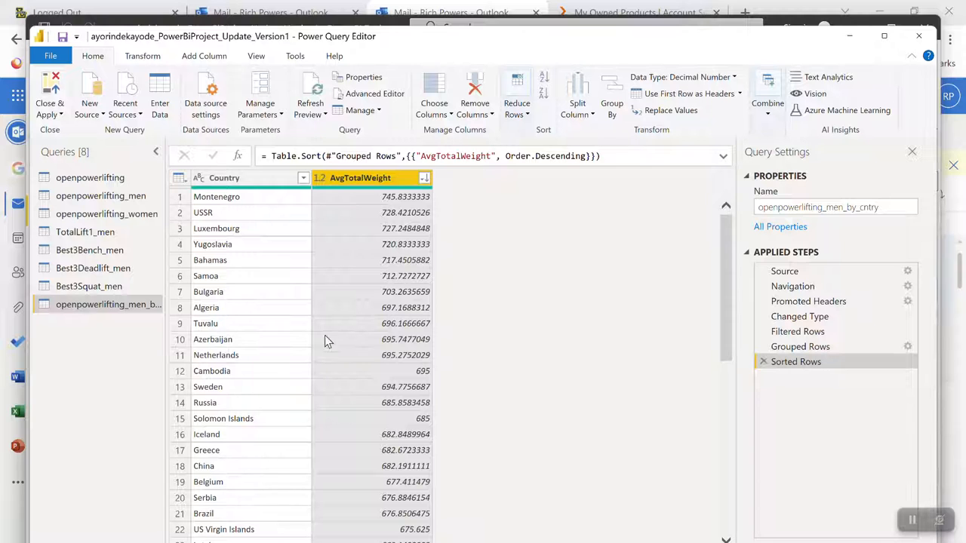
Step: Review how the countries rank by average total weight in the sorted table
scroll(370, 287, "down", 1)
scroll(370, 286, "up", 1)
scroll(370, 287, "down", 2)
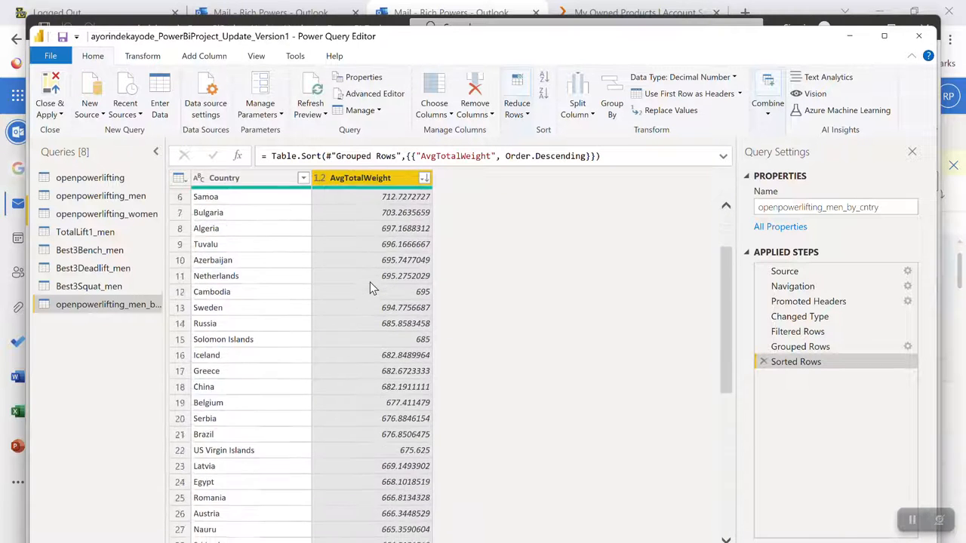
scroll(370, 287, "up", 2)
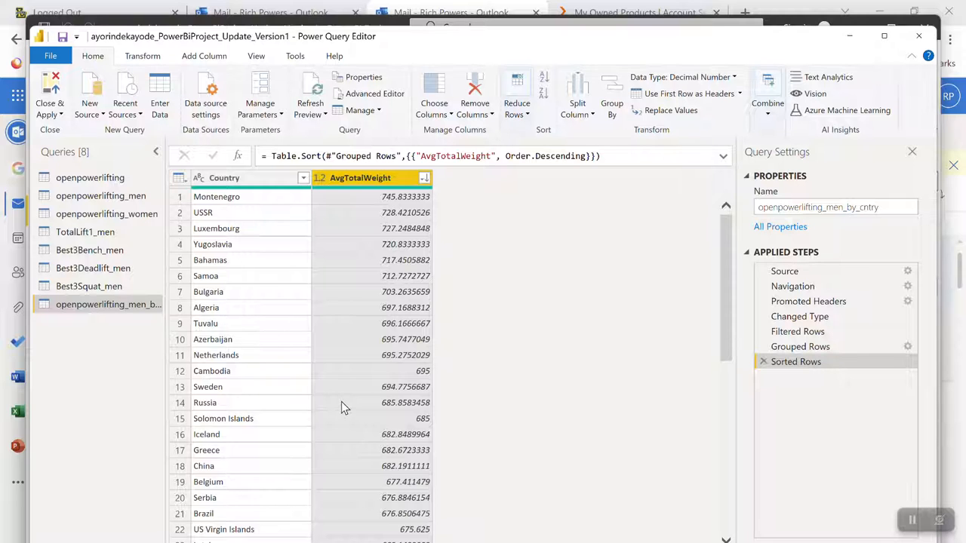
scroll(344, 402, "down", 2)
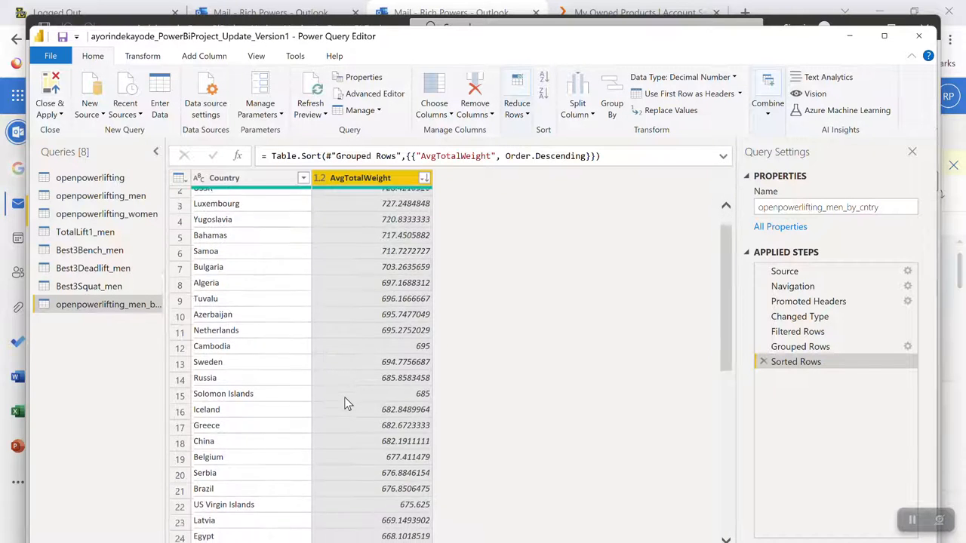
scroll(344, 400, "down", 4)
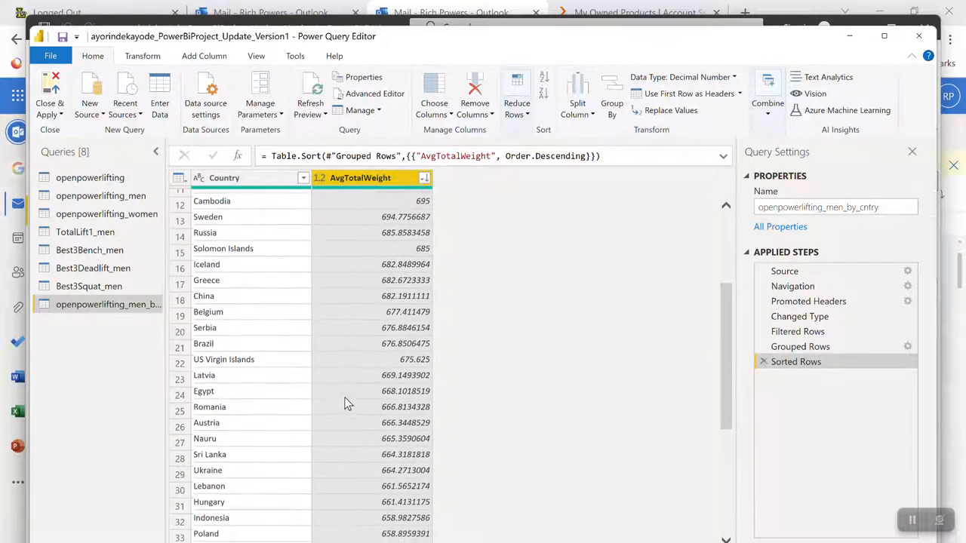
scroll(344, 403, "down", 6)
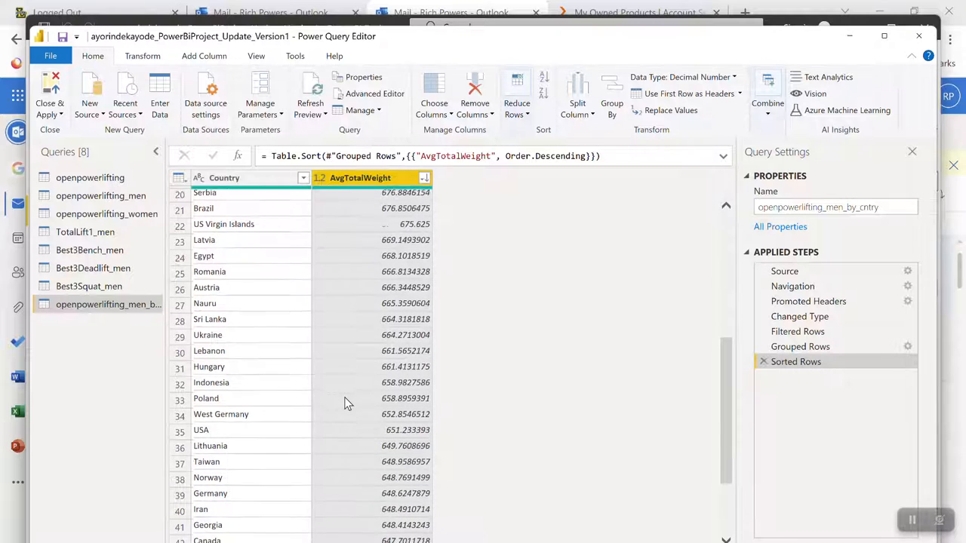
scroll(344, 403, "up", 5)
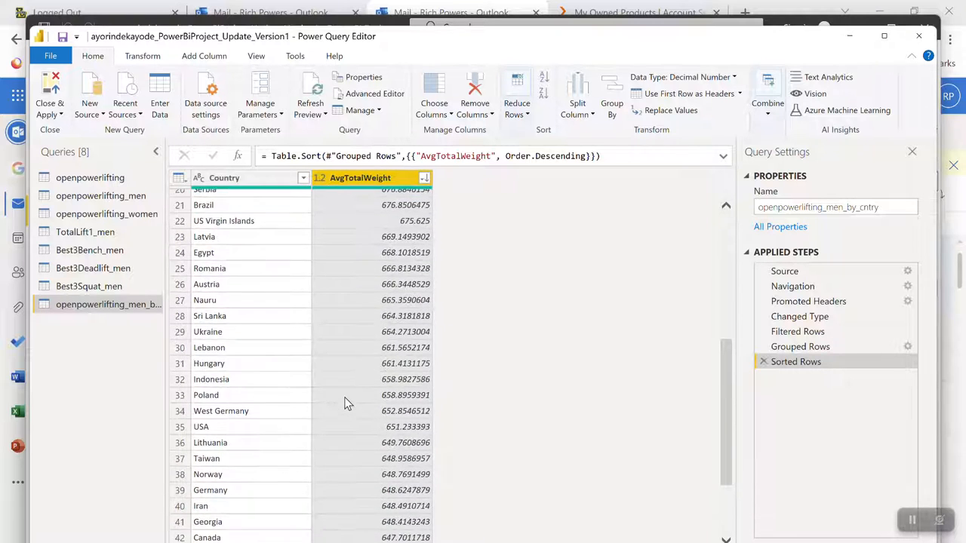
scroll(344, 404, "up", 6)
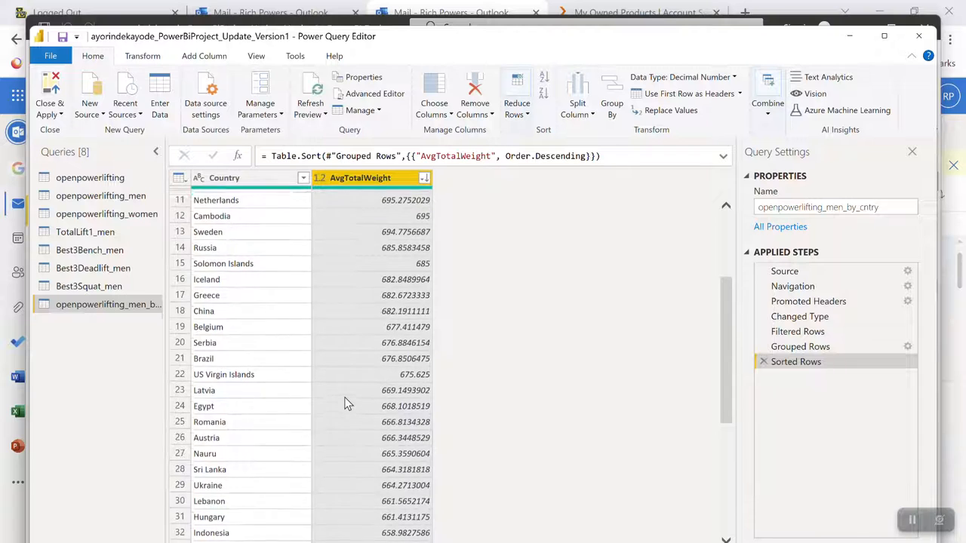
scroll(344, 403, "up", 1)
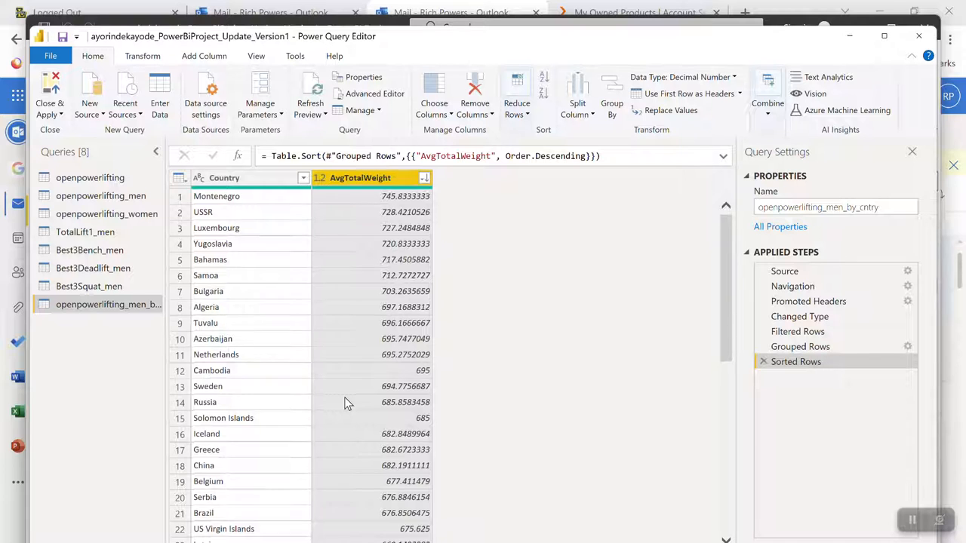
scroll(346, 404, "down", 3)
scroll(344, 397, "down", 4)
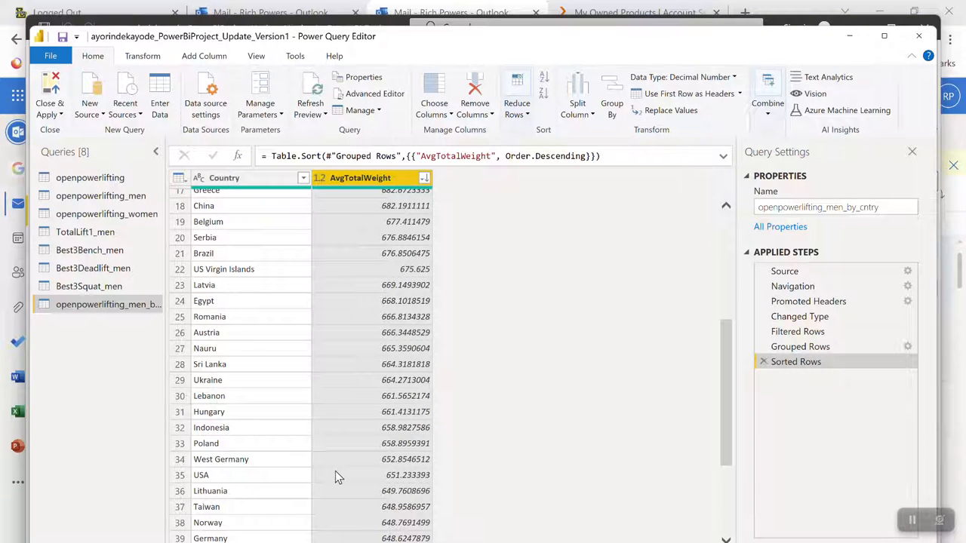
scroll(317, 335, "up", 8)
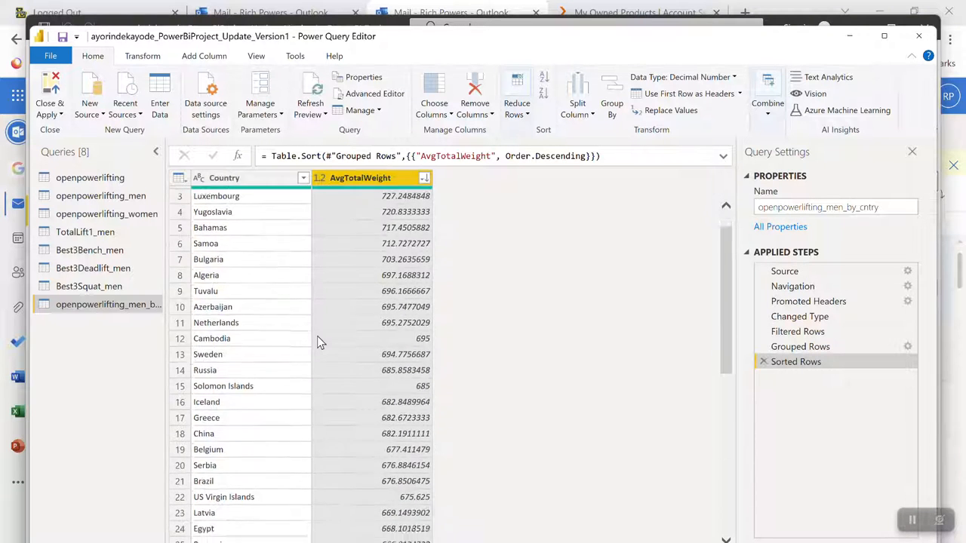
scroll(317, 336, "down", 2)
scroll(317, 336, "up", 2)
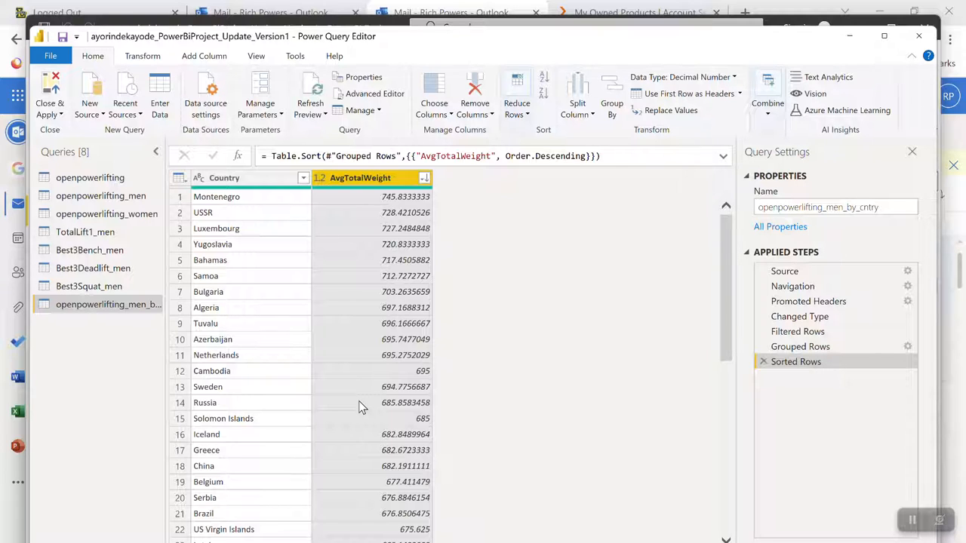
Step: Reopen the Grouped Rows step's settings in advanced mode and add Equipment as a second grouping column after Country
double_click(784, 347)
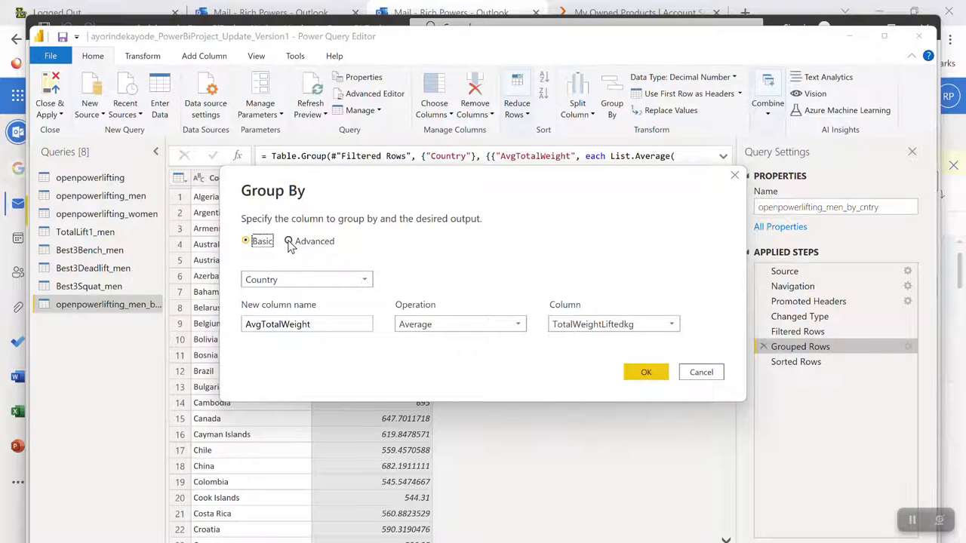
left_click(289, 242)
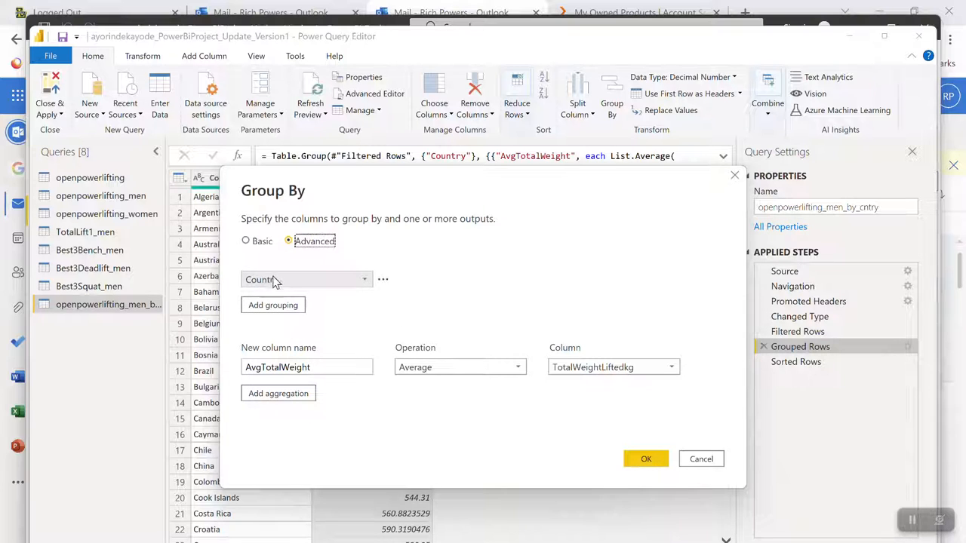
left_click(285, 305)
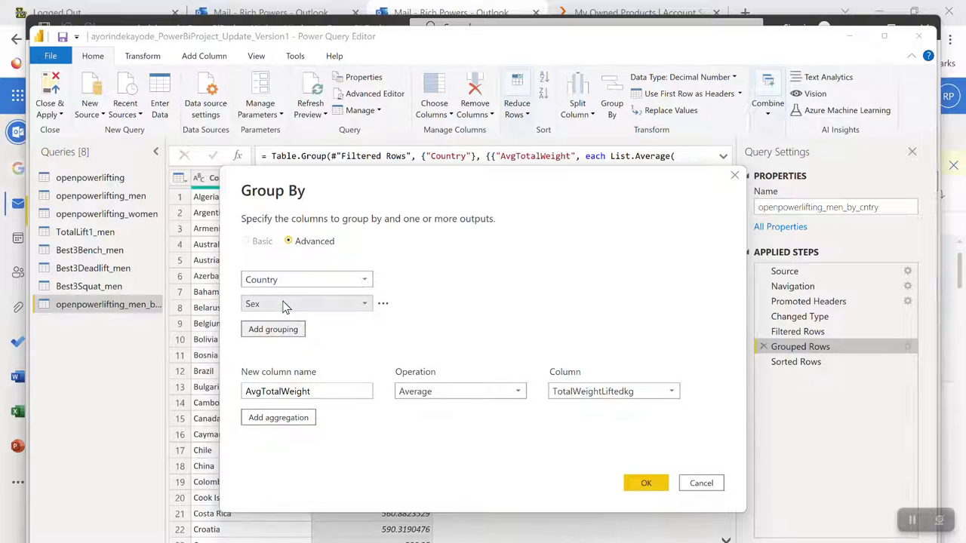
left_click(367, 304)
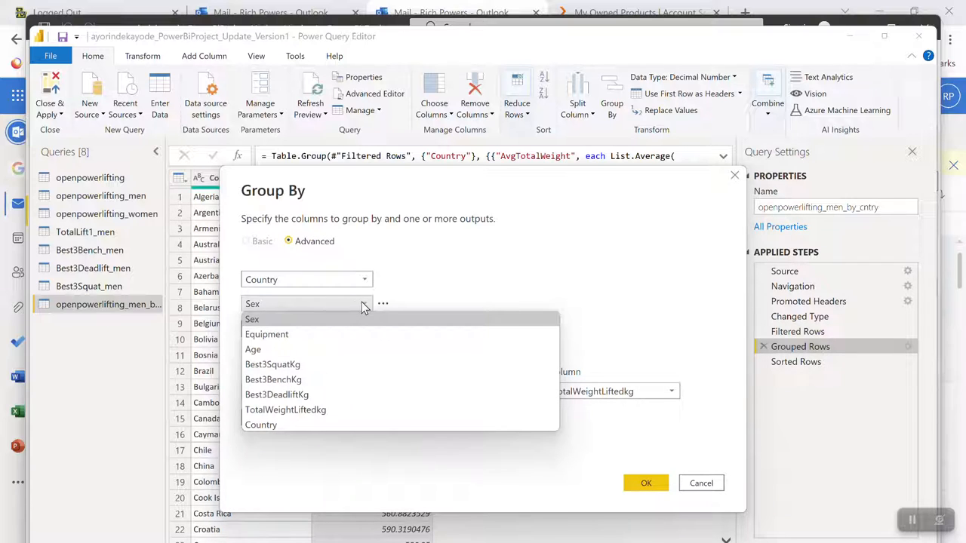
left_click(264, 334)
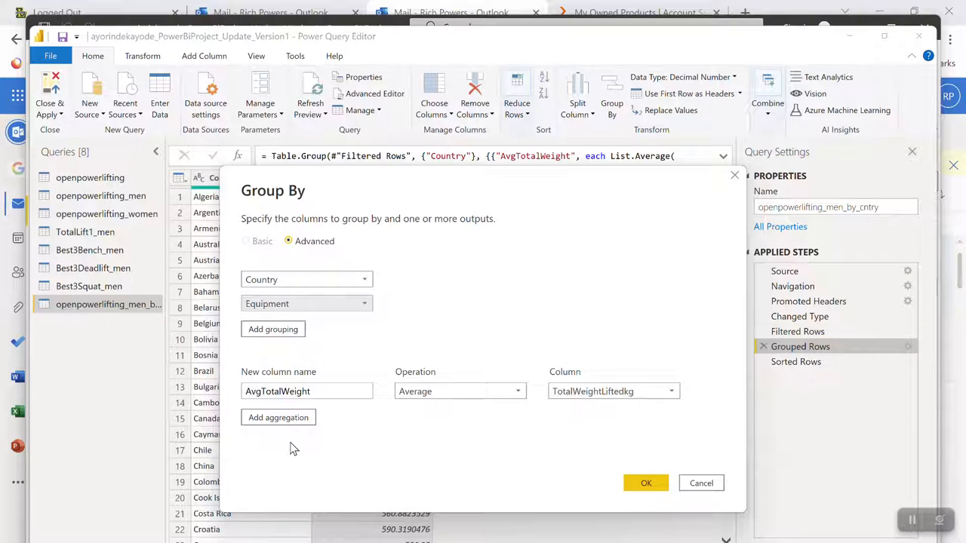
Step: Add an aggregation named AvgSquat that calculates the Average of Best3SquatKg
left_click(272, 417)
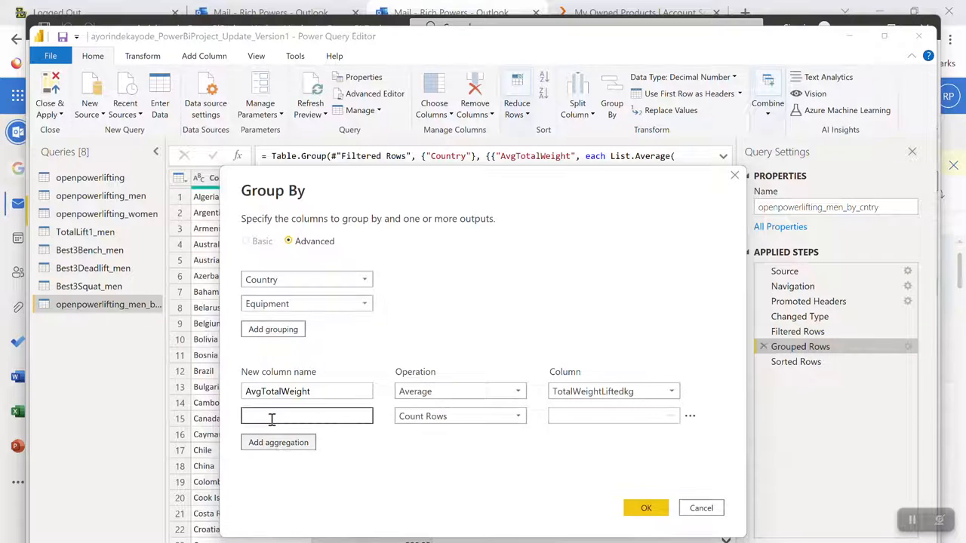
left_click(518, 417)
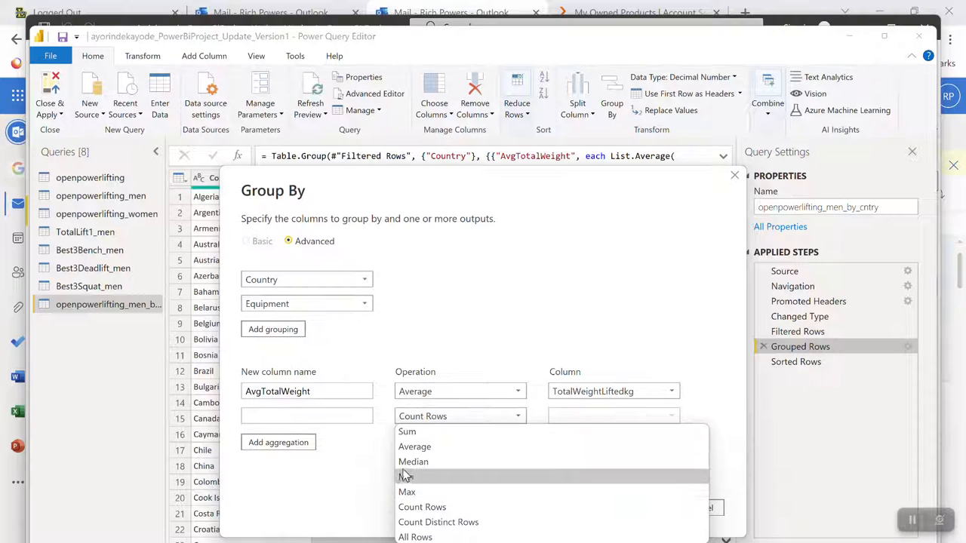
left_click(420, 448)
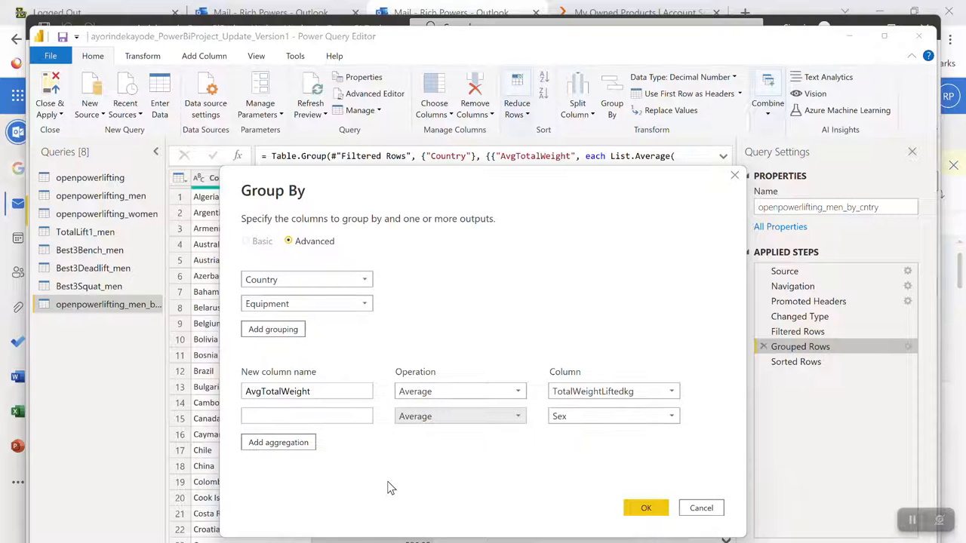
left_click(670, 419)
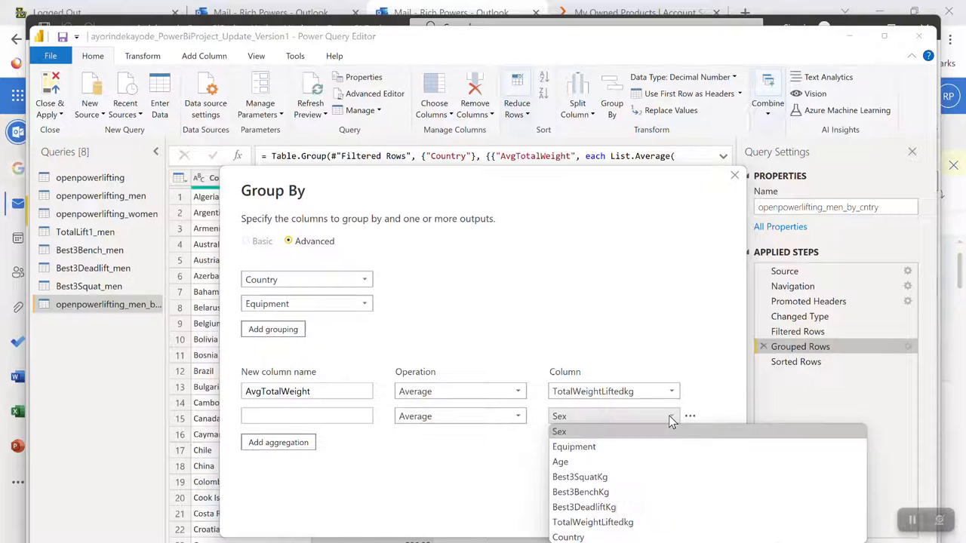
left_click(560, 477)
left_click(259, 417)
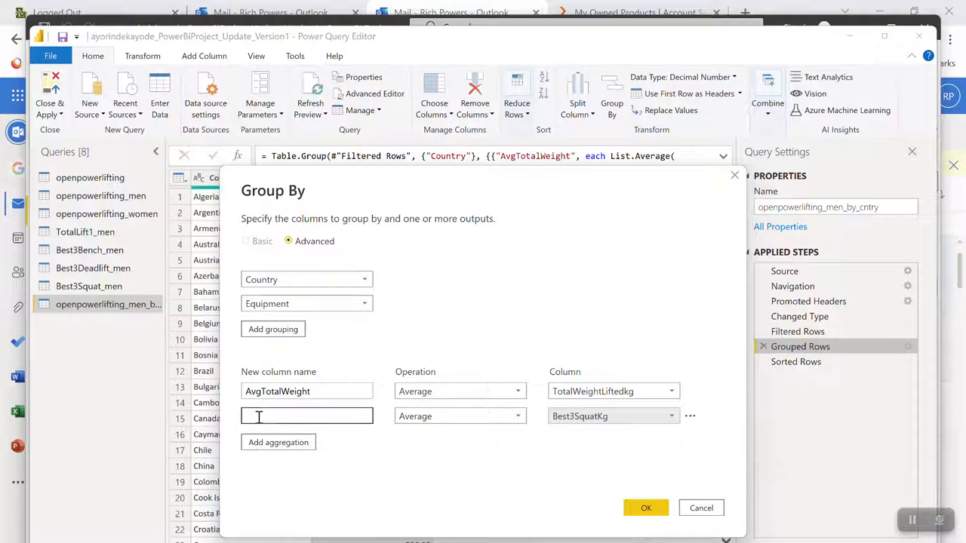
type("Avg")
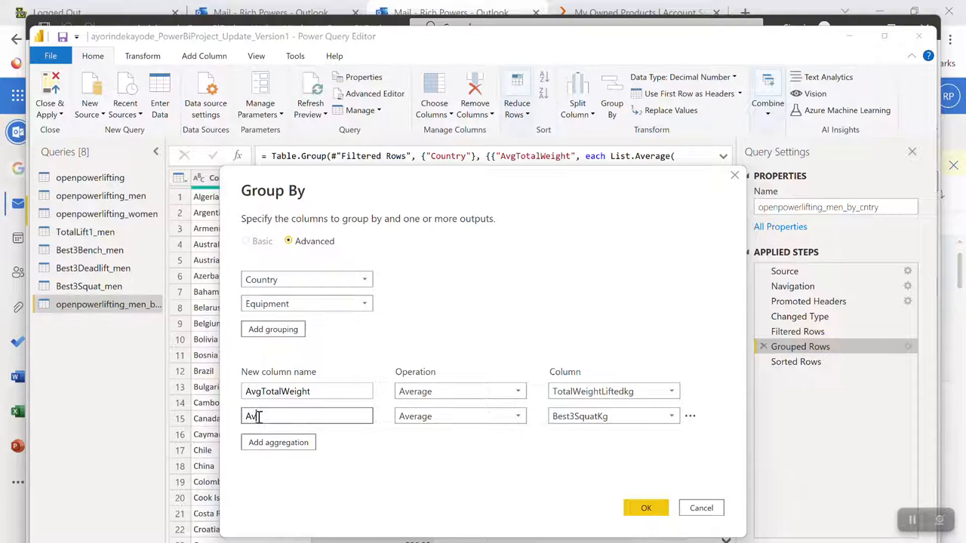
type("Squat")
Step: Add an aggregation named AvgBench that calculates the Average of Best3BenchKg
left_click(259, 442)
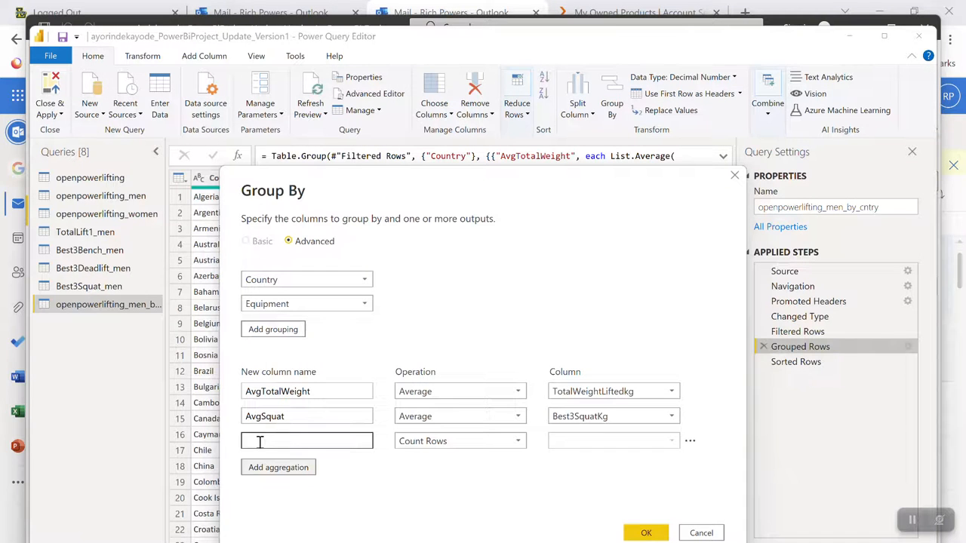
left_click(518, 442)
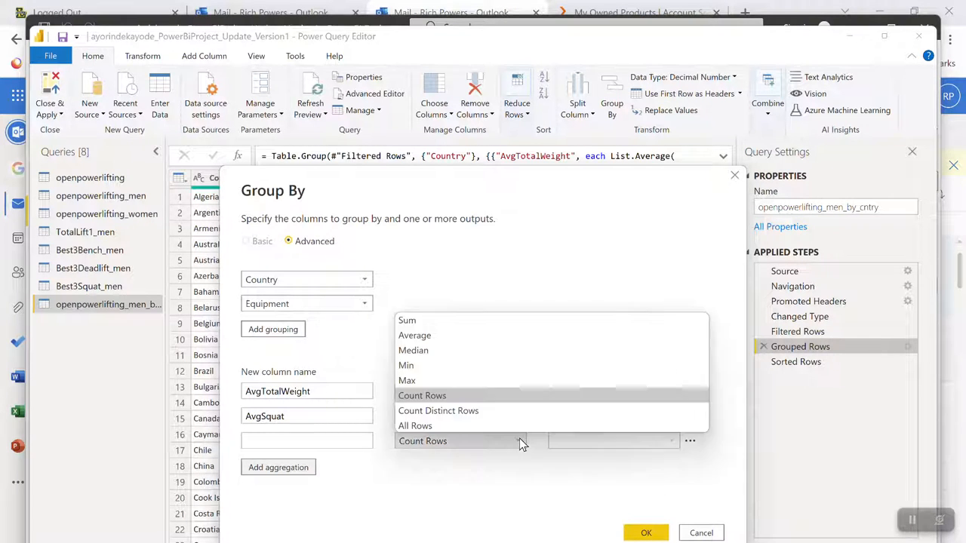
left_click(435, 338)
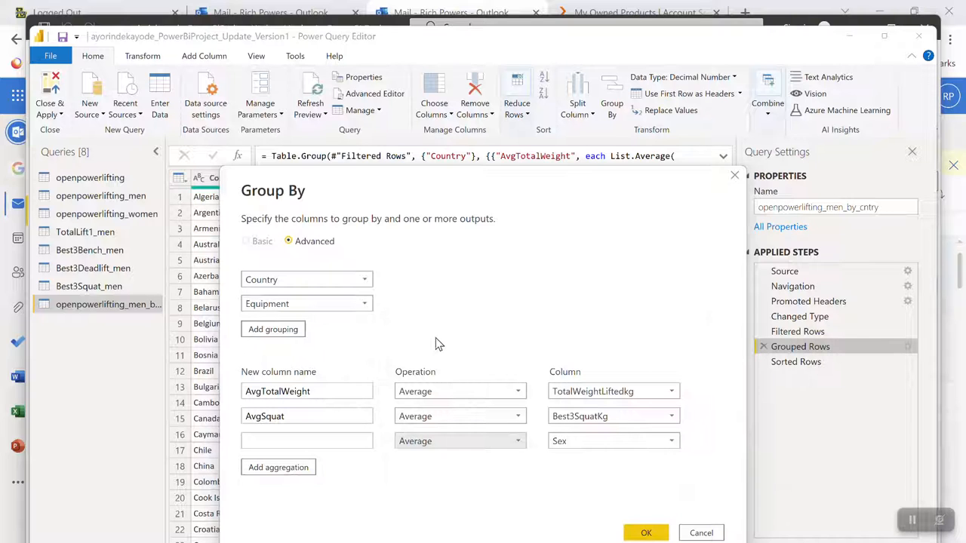
left_click(671, 442)
left_click(578, 382)
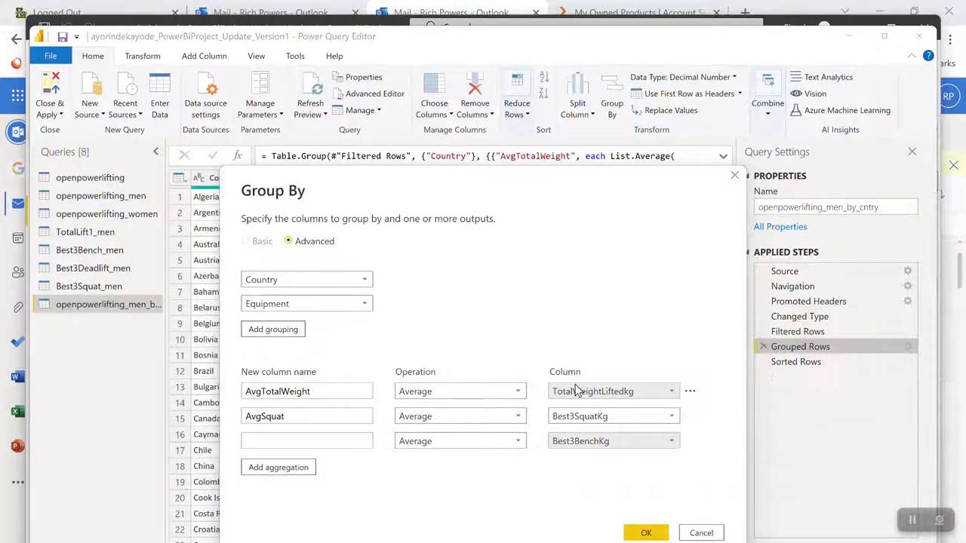
left_click(260, 441)
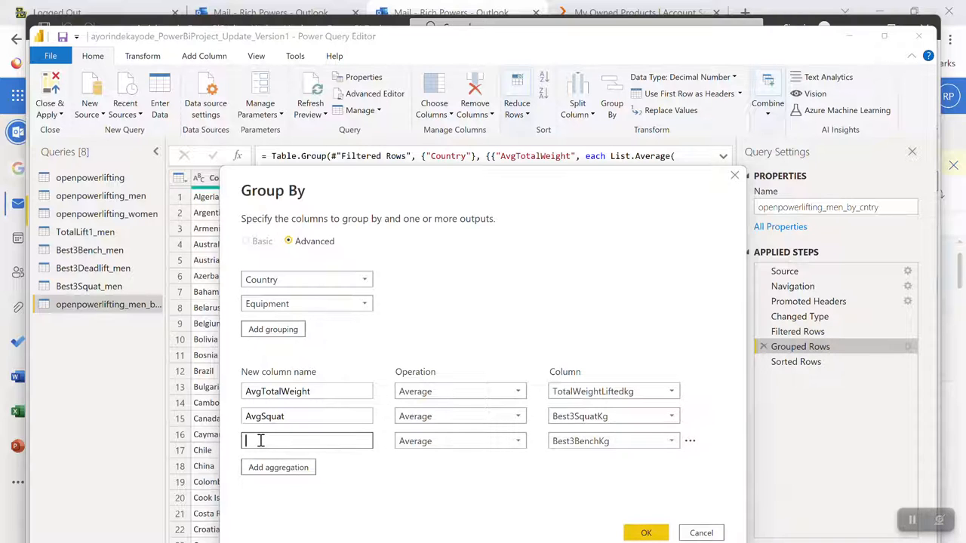
type("AvgBench")
Step: Add an aggregation named AvgDeadlist that calculates the Average of Best3DeadliftKg and apply the grouping settings
left_click(252, 466)
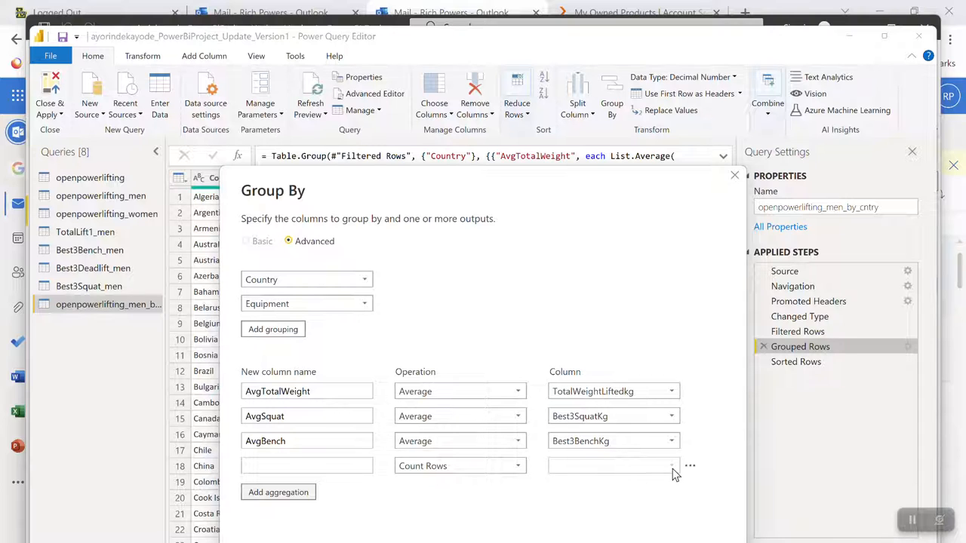
left_click(519, 465)
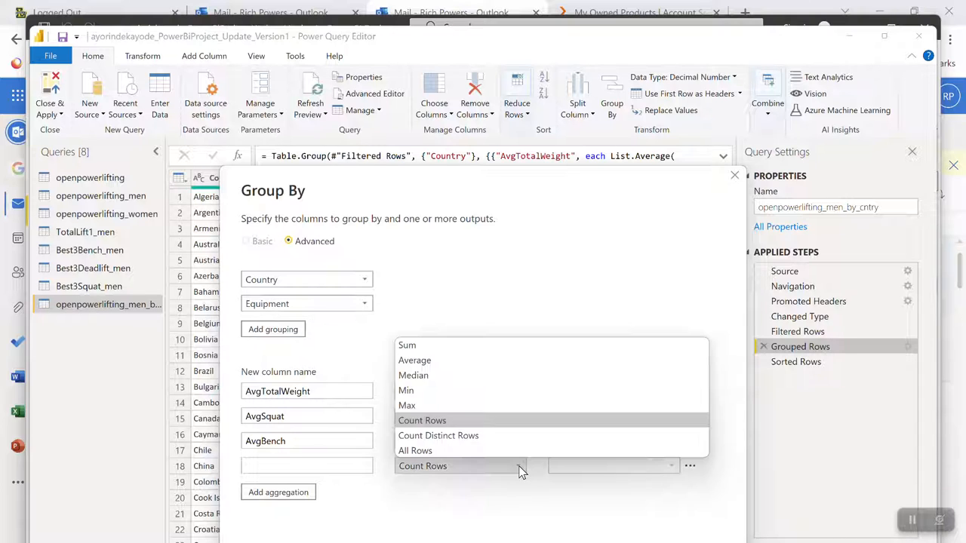
left_click(414, 361)
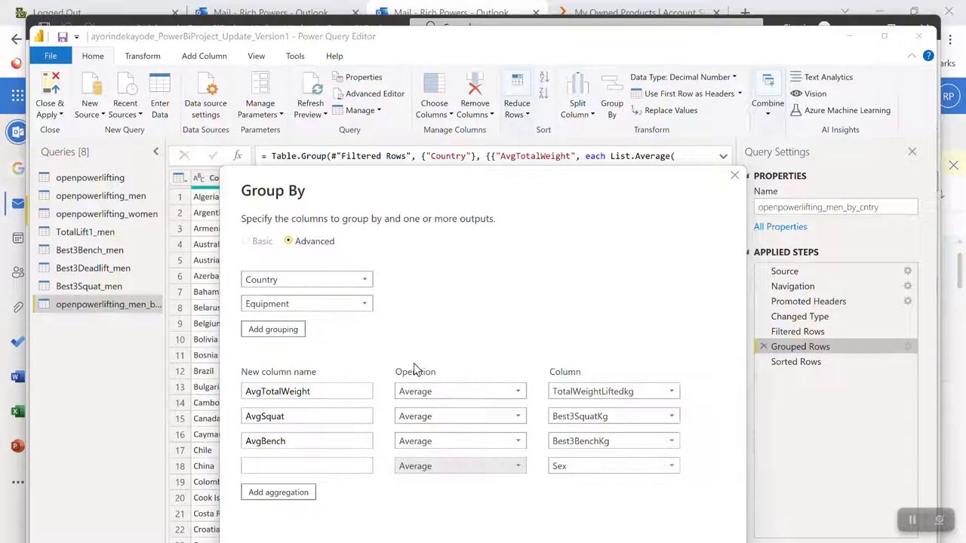
left_click(670, 465)
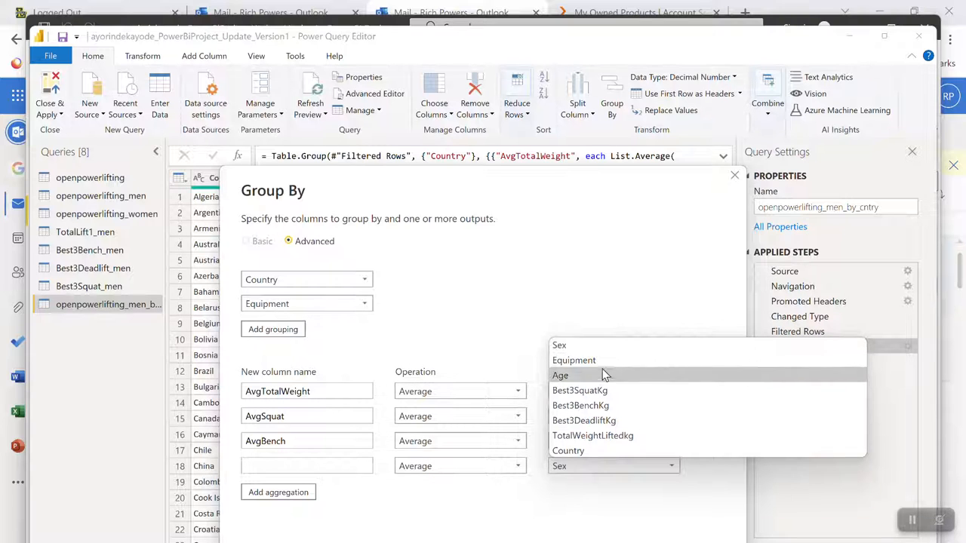
left_click(590, 423)
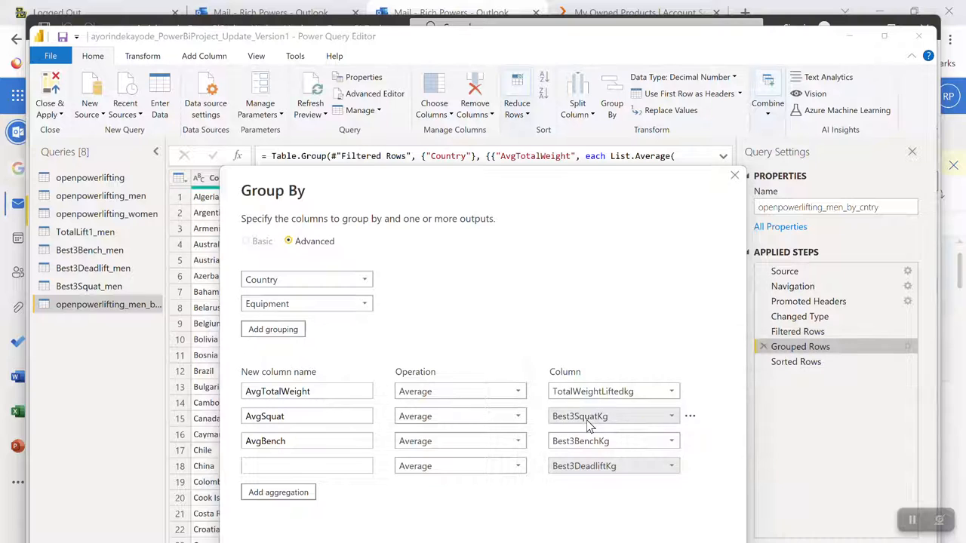
left_click(249, 466)
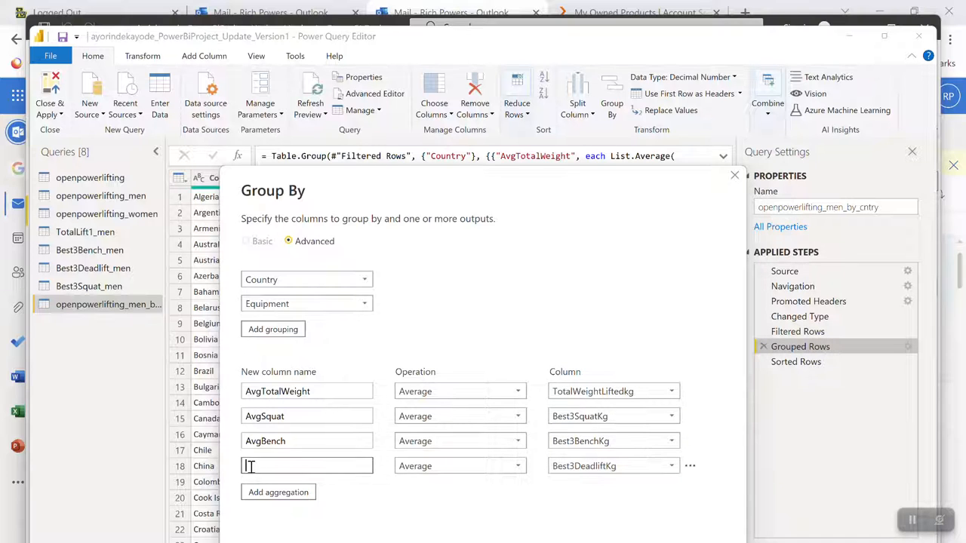
type("AvgDeadlist")
mouse_move(390, 308)
key("Return")
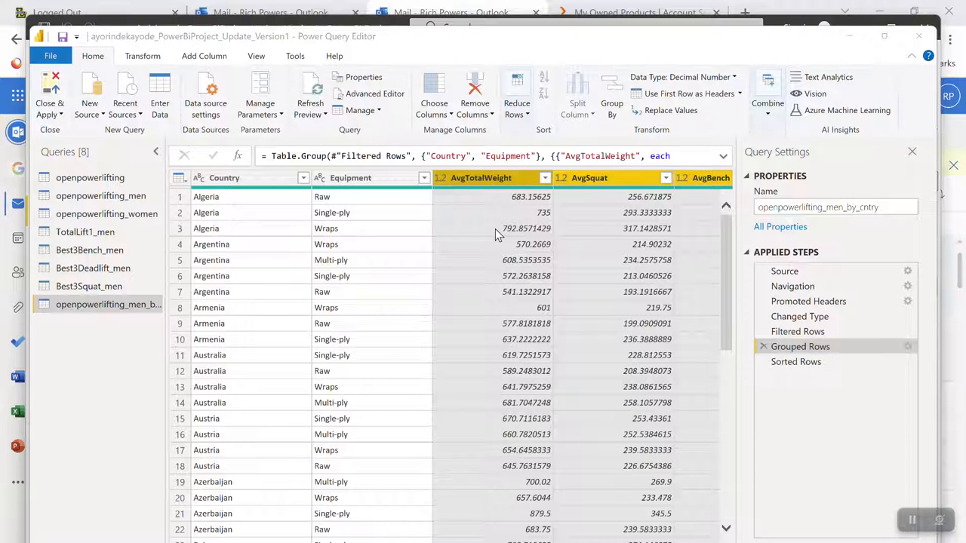
Step: Check the regrouped columns and rows, then select the Sorted Rows step and sort AvgTotalWeight in descending order
scroll(675, 263, "right", 1)
scroll(675, 264, "right", 3)
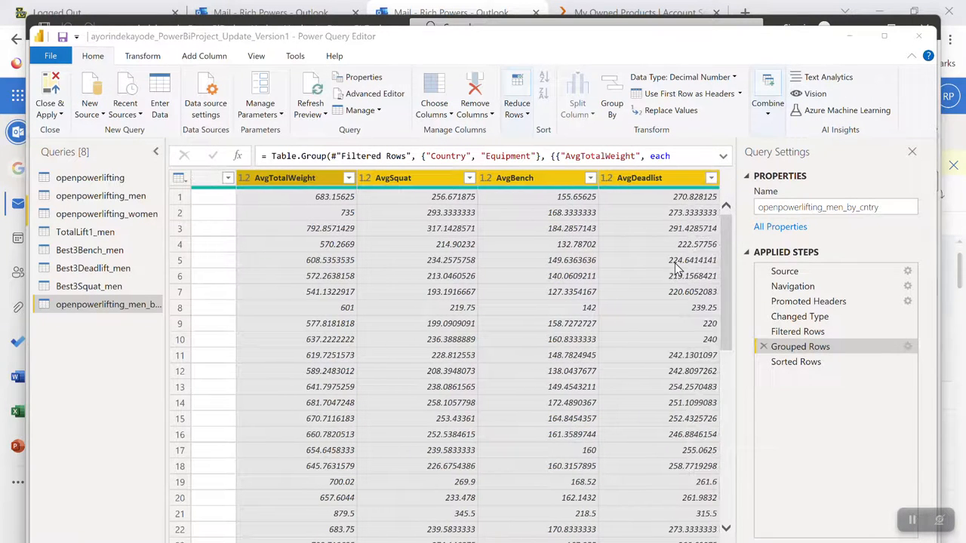
scroll(461, 307, "left", 4)
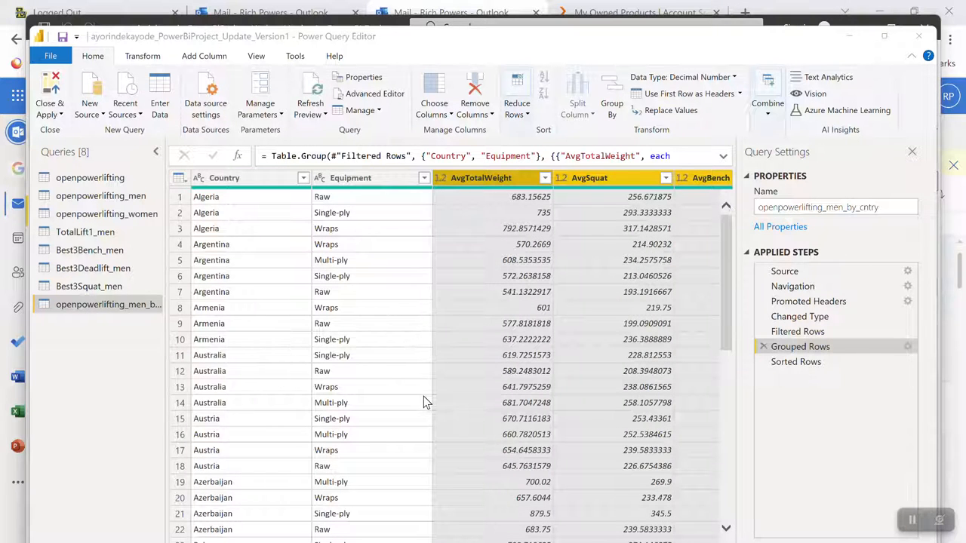
scroll(424, 401, "down", 9)
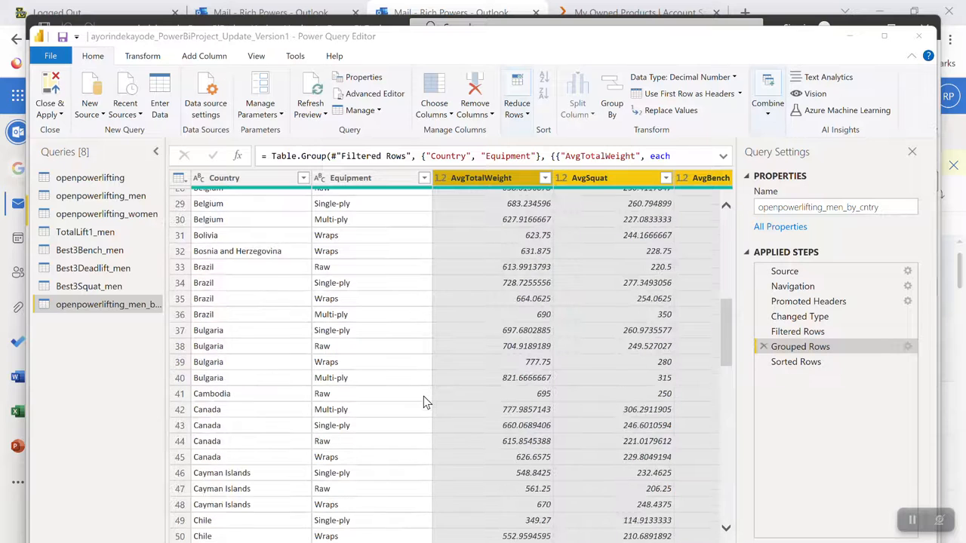
left_click(793, 362)
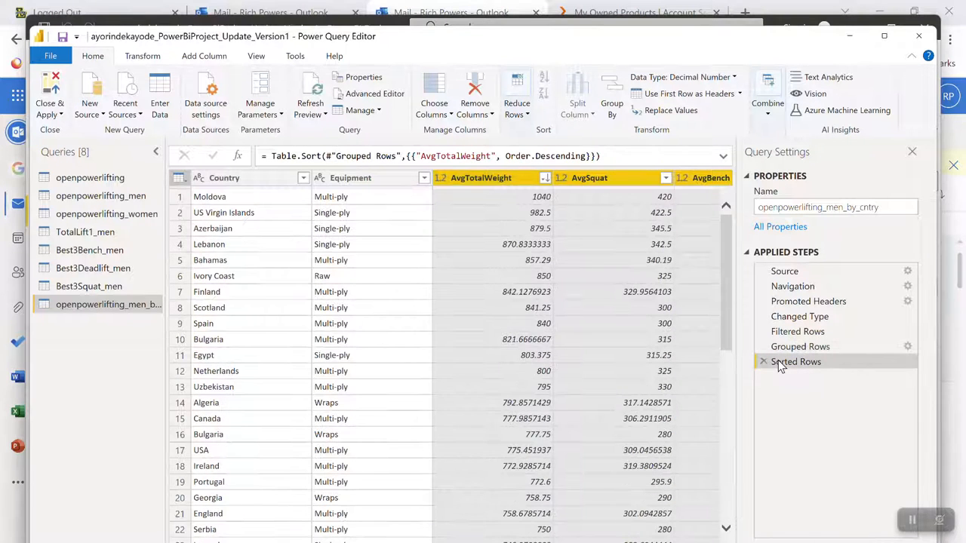
left_click(492, 183)
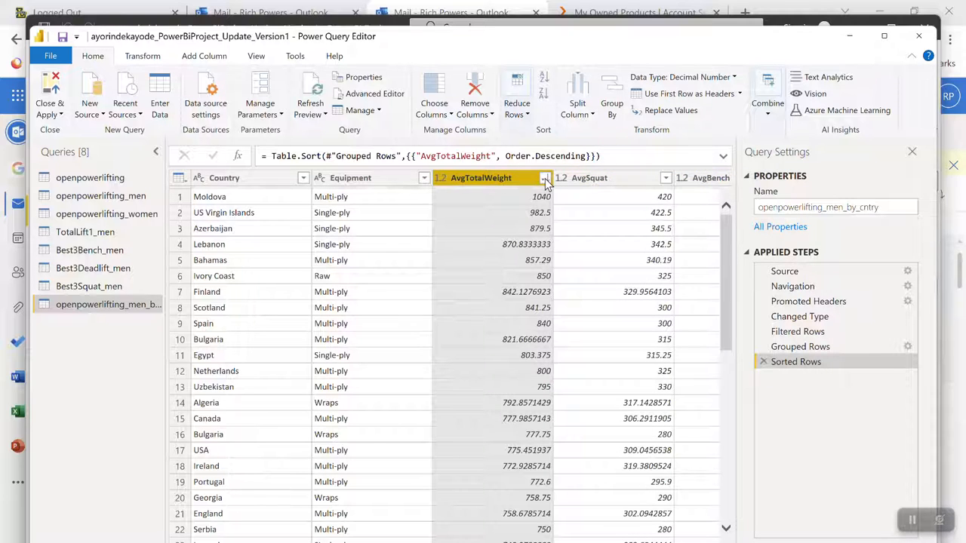
left_click(544, 179)
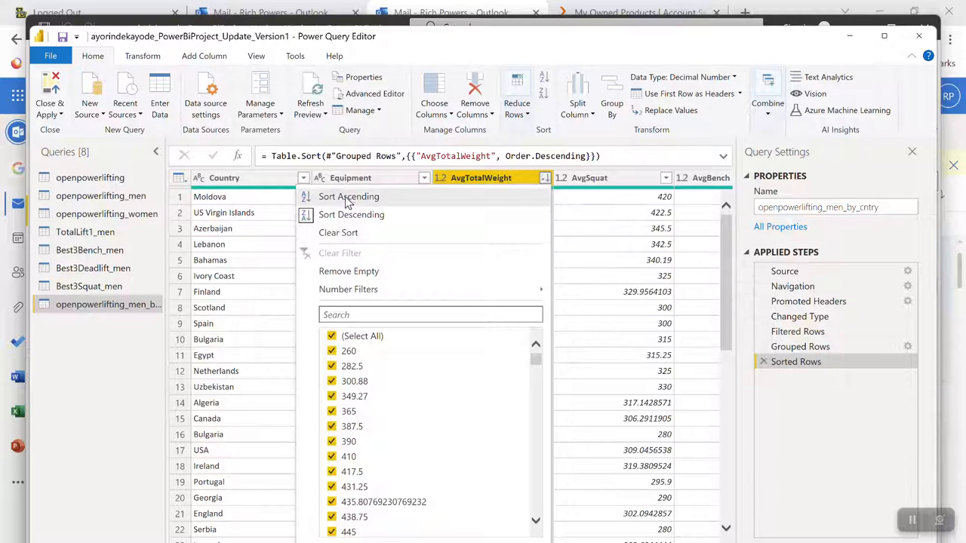
left_click(337, 215)
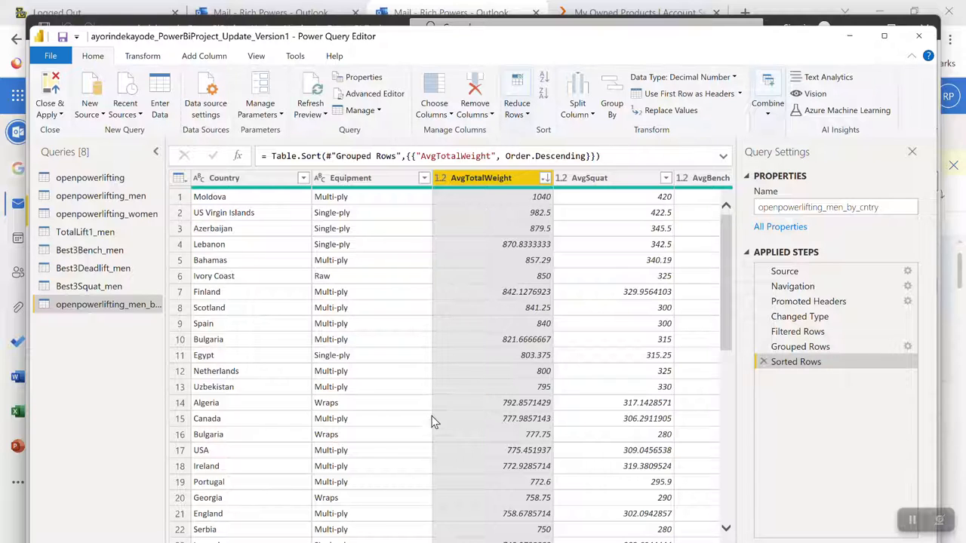
Step: Look through the sorted country and equipment rows, then close the query editor and apply the changes to the model
scroll(433, 404, "down", 5)
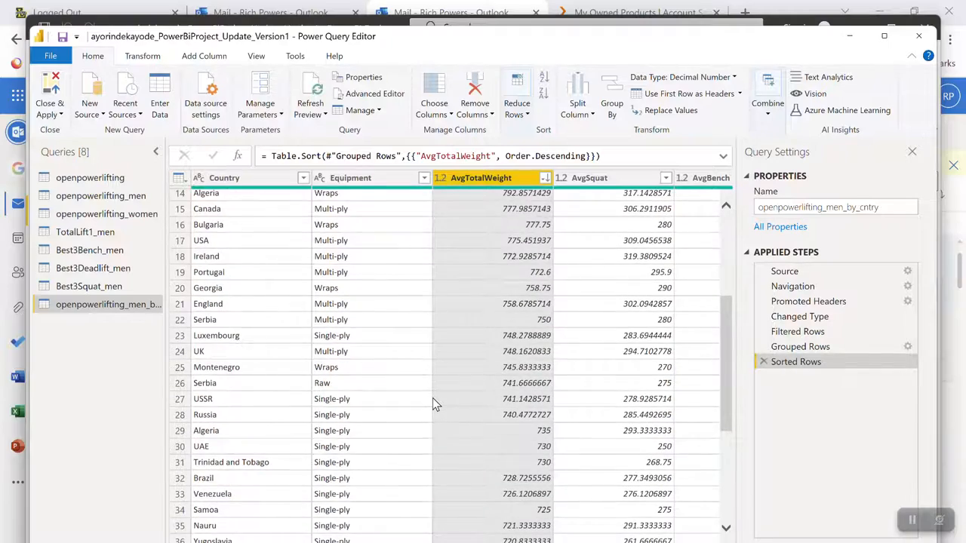
scroll(434, 402, "down", 15)
scroll(432, 398, "up", 15)
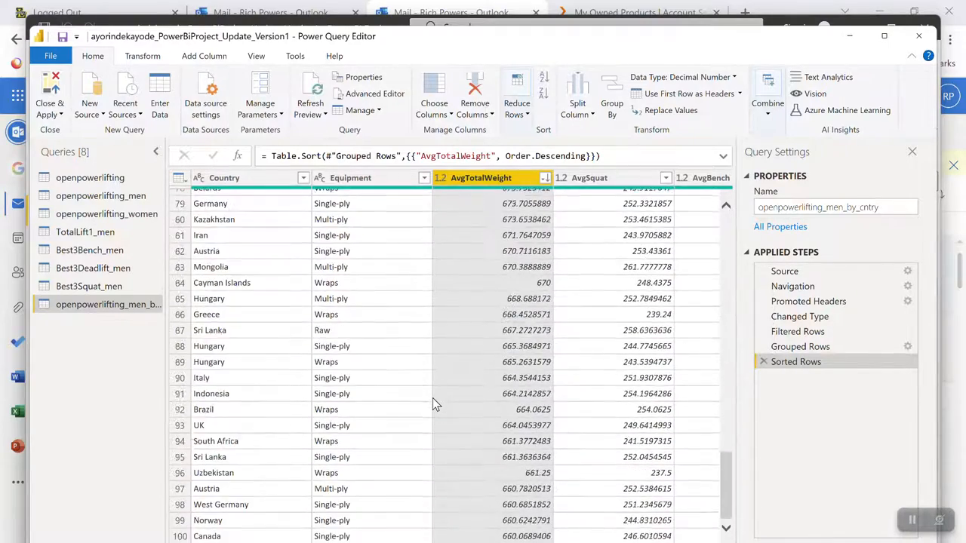
scroll(433, 398, "up", 3)
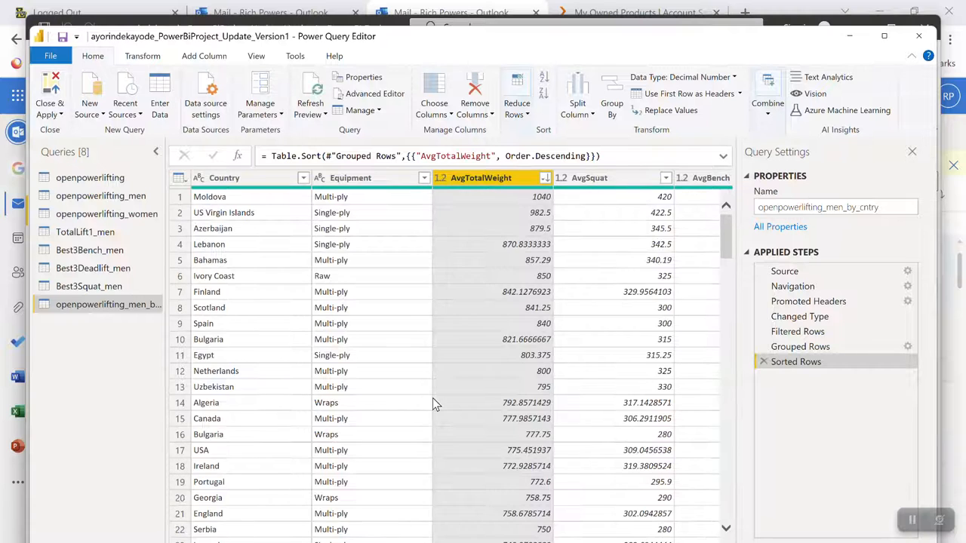
left_click(47, 88)
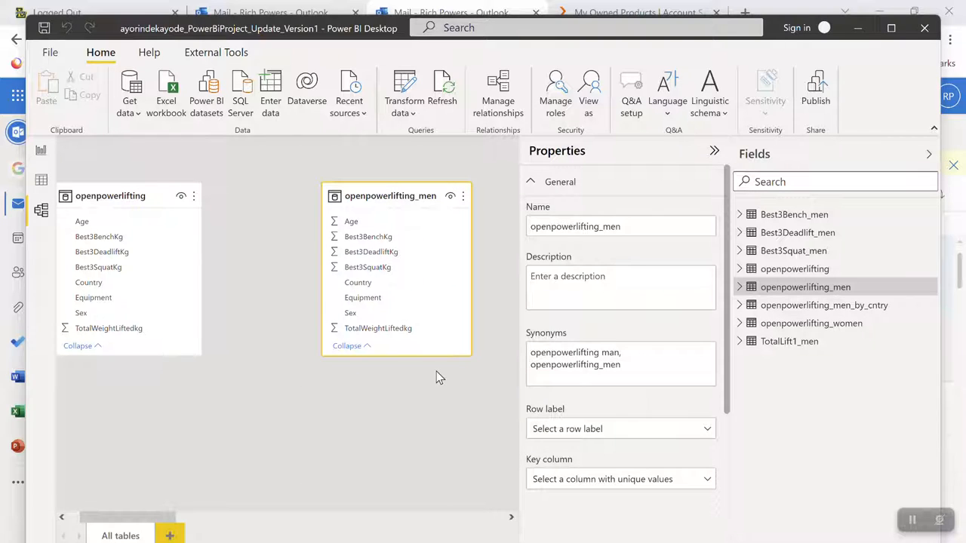
Step: Expand the openpowerlifting_men_by_cntry table's fields in the model and display the table's rows in Data view
double_click(778, 308)
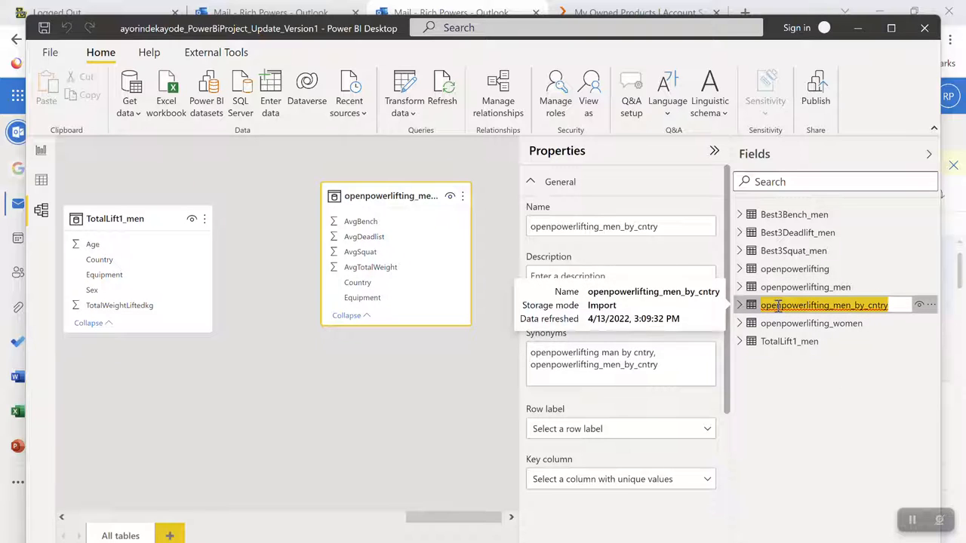
left_click(739, 305)
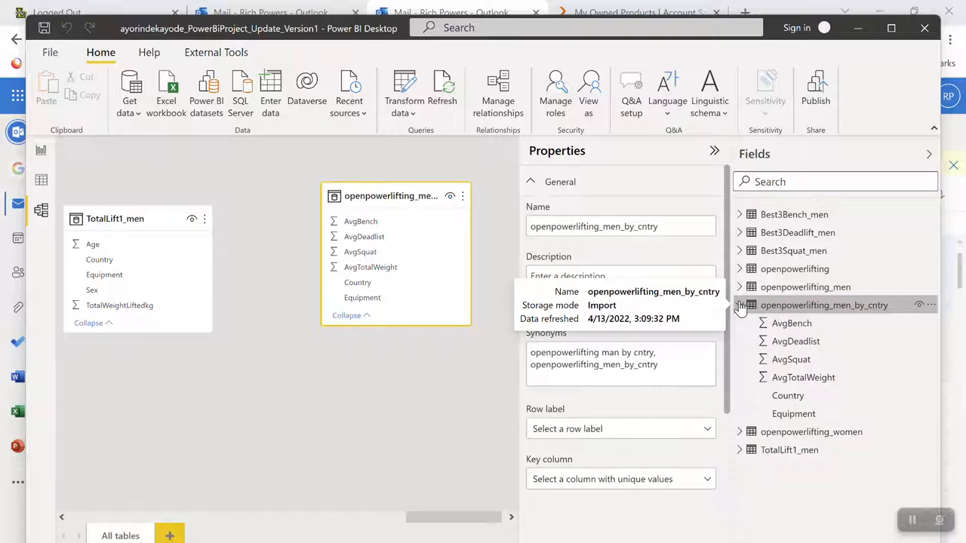
double_click(751, 309)
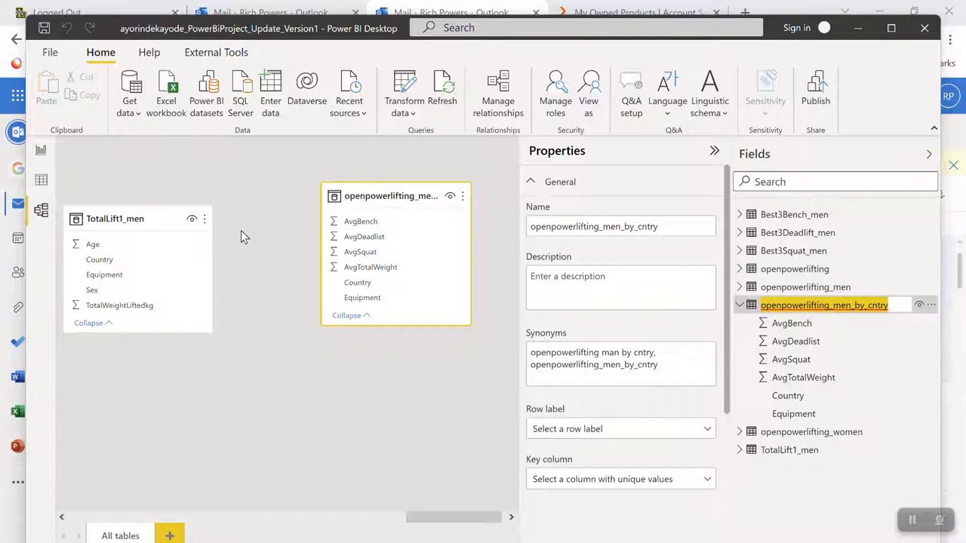
left_click(42, 185)
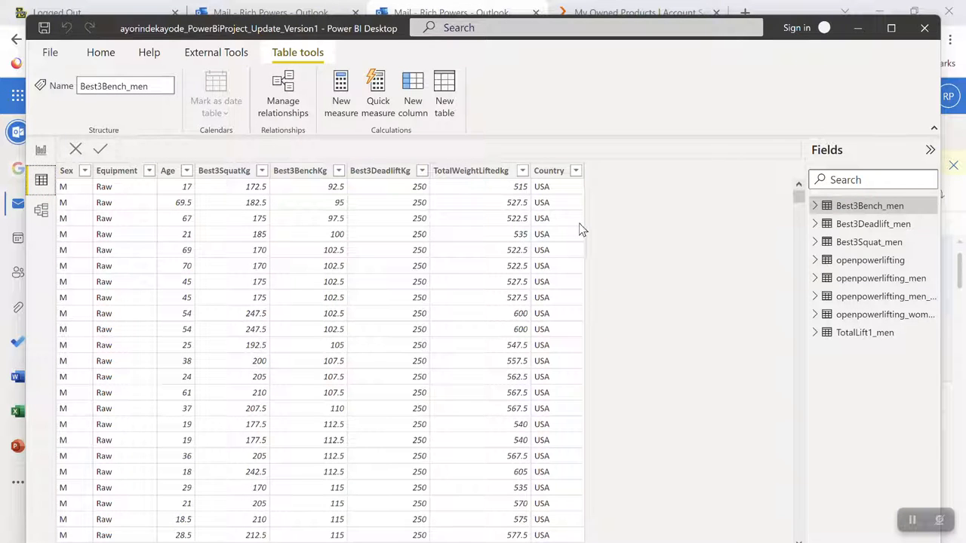
left_click(872, 296)
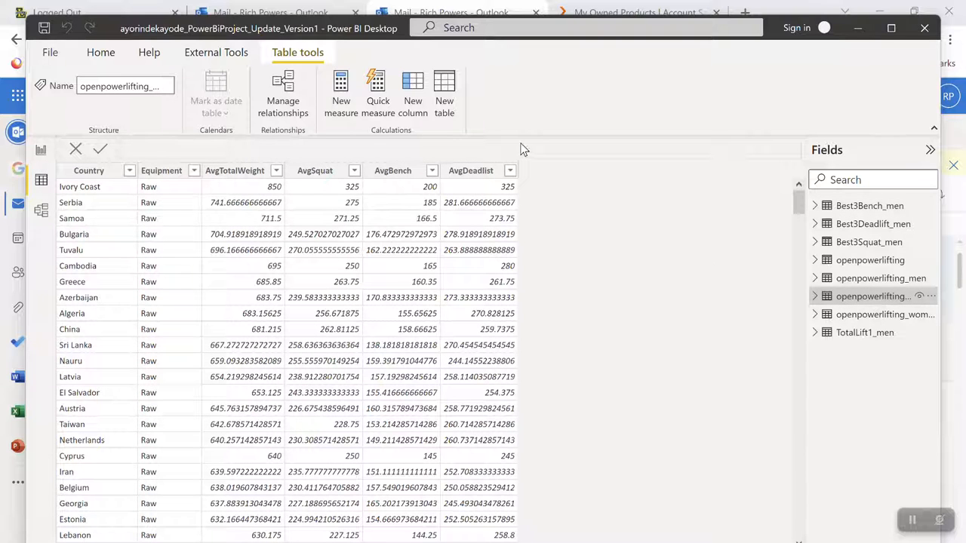
Step: Set the display format of the AvgTotalWeight column to Decimal number
left_click(234, 172)
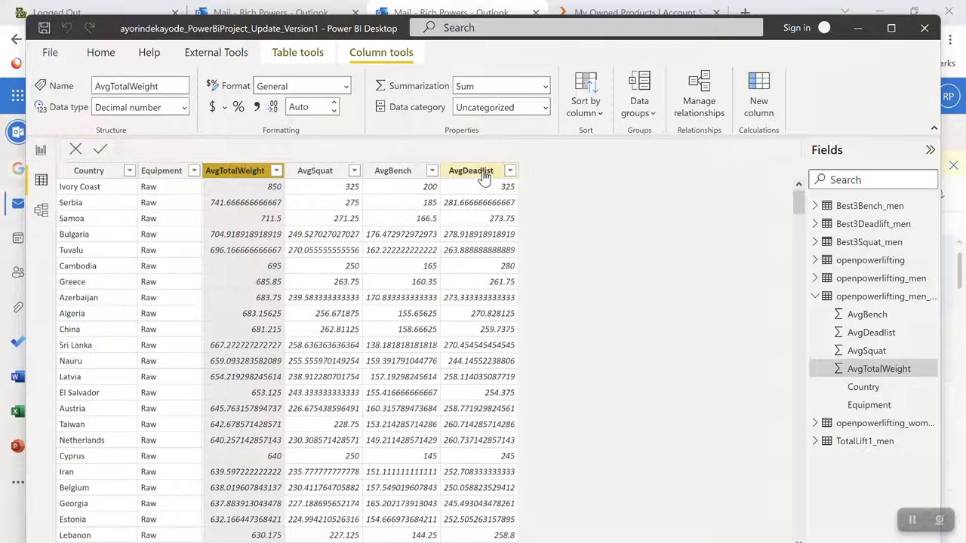
right_click(253, 173)
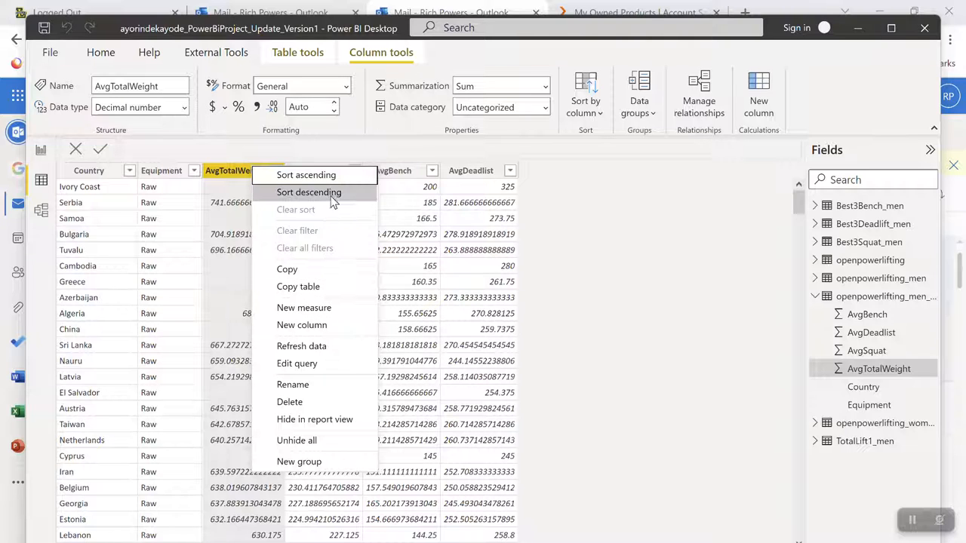
left_click(346, 87)
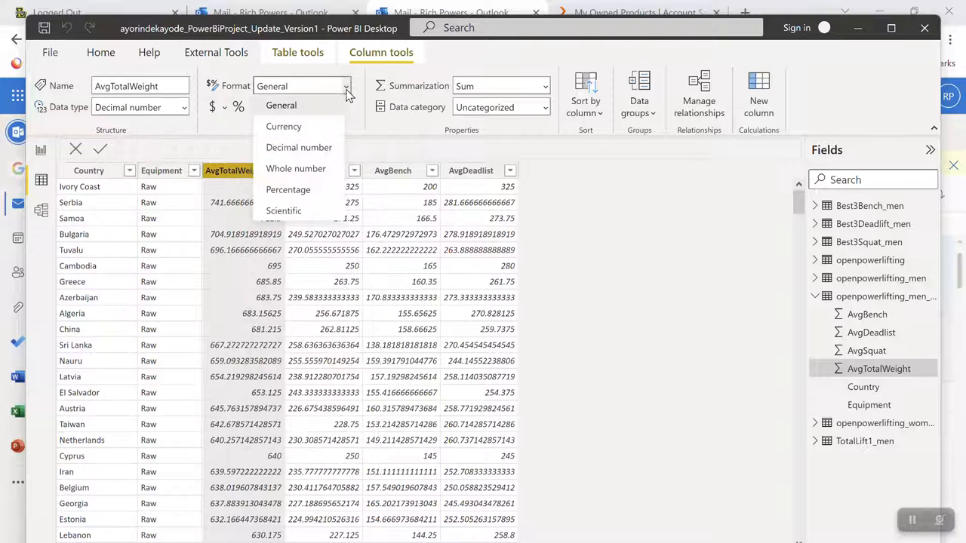
left_click(285, 148)
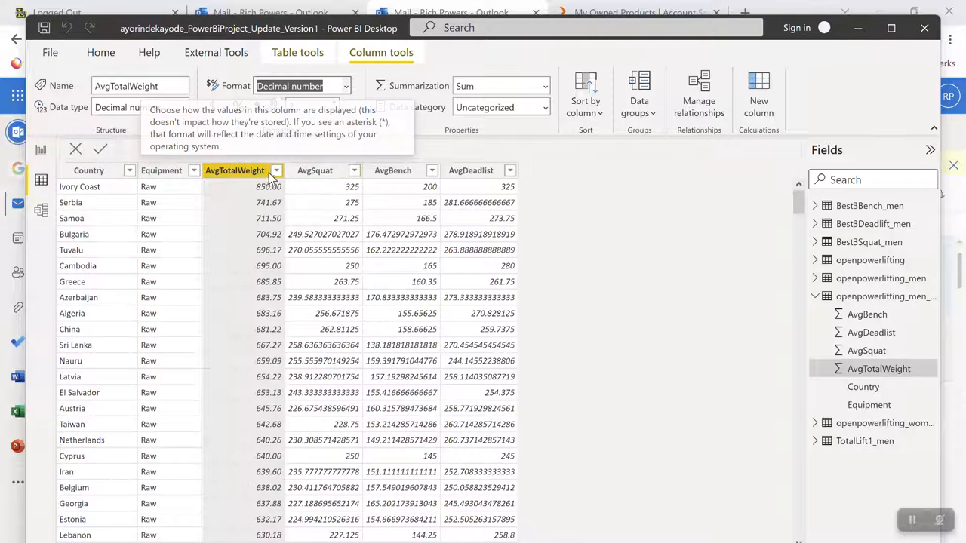
Step: Set the display format of the AvgSquat column to Decimal number
left_click(354, 171)
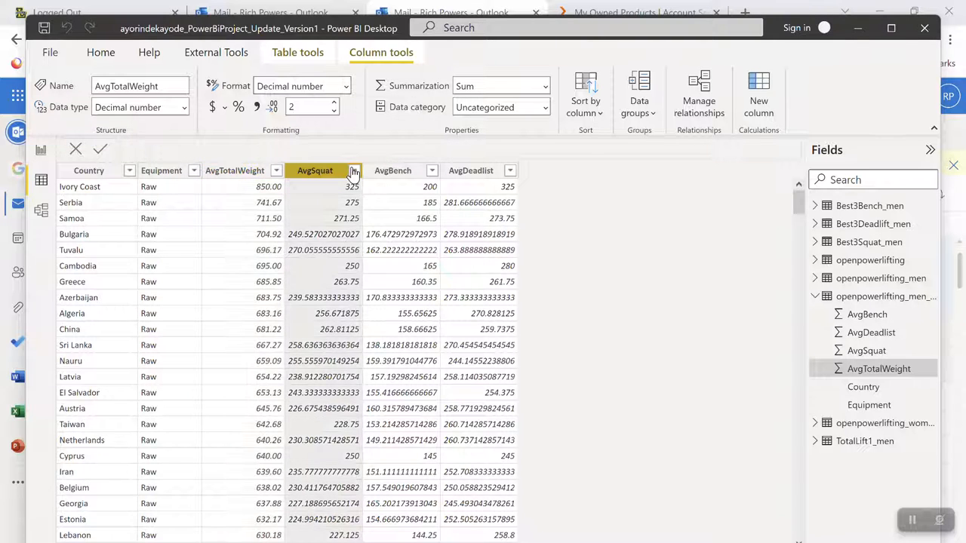
left_click(245, 124)
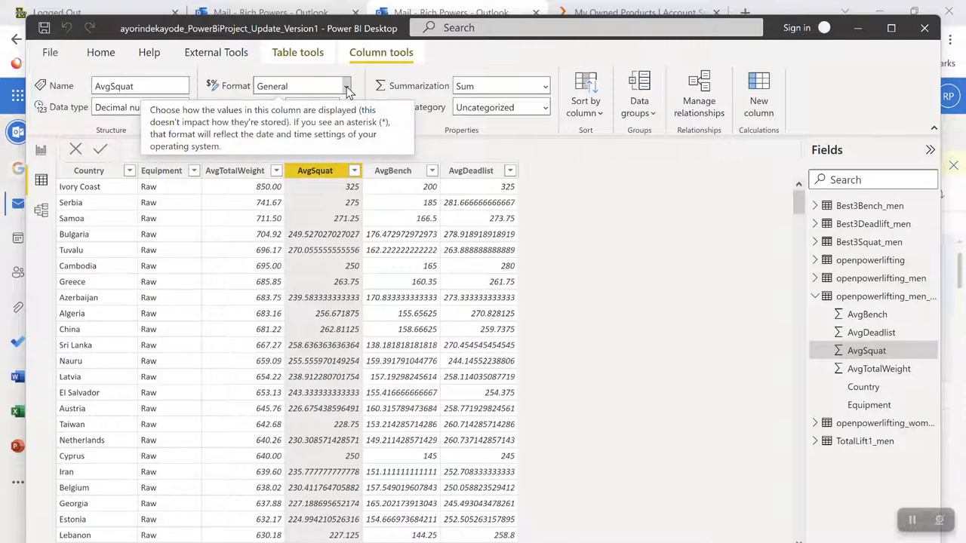
left_click(347, 87)
left_click(310, 148)
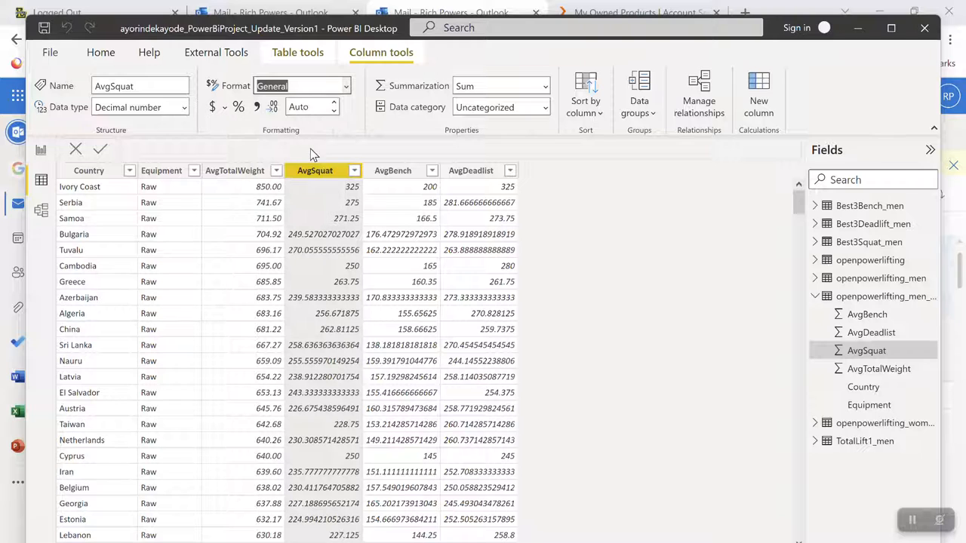
Step: Set the display format of the AvgBench column to Decimal number
left_click(414, 173)
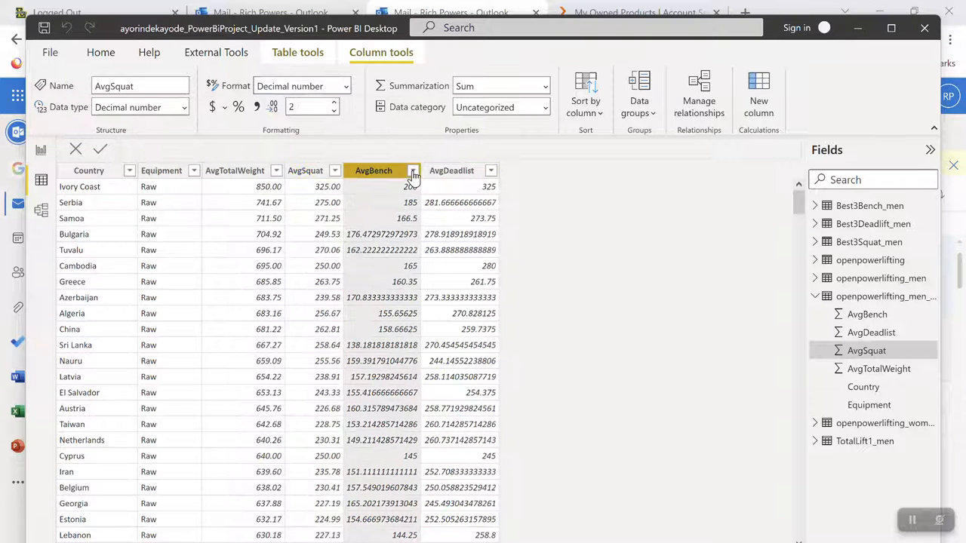
left_click(385, 145)
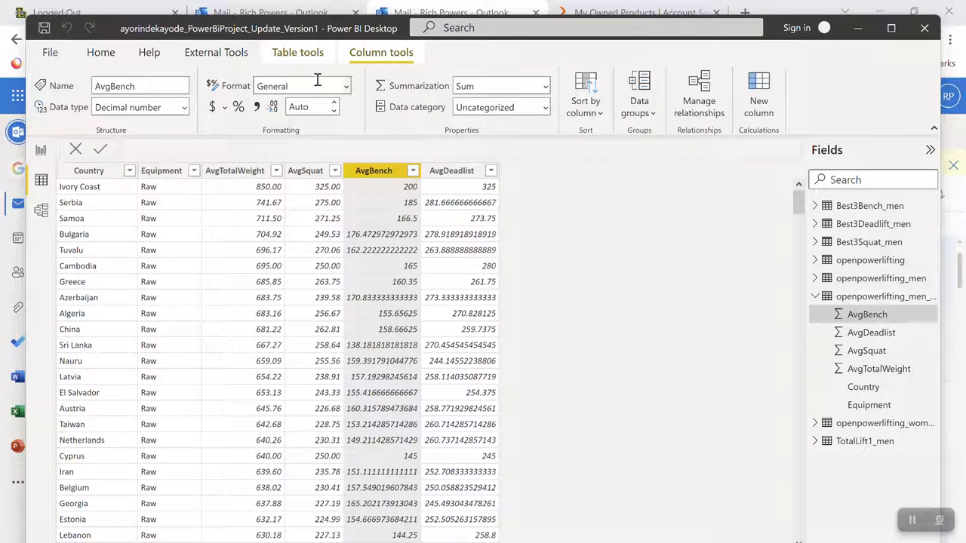
left_click(345, 89)
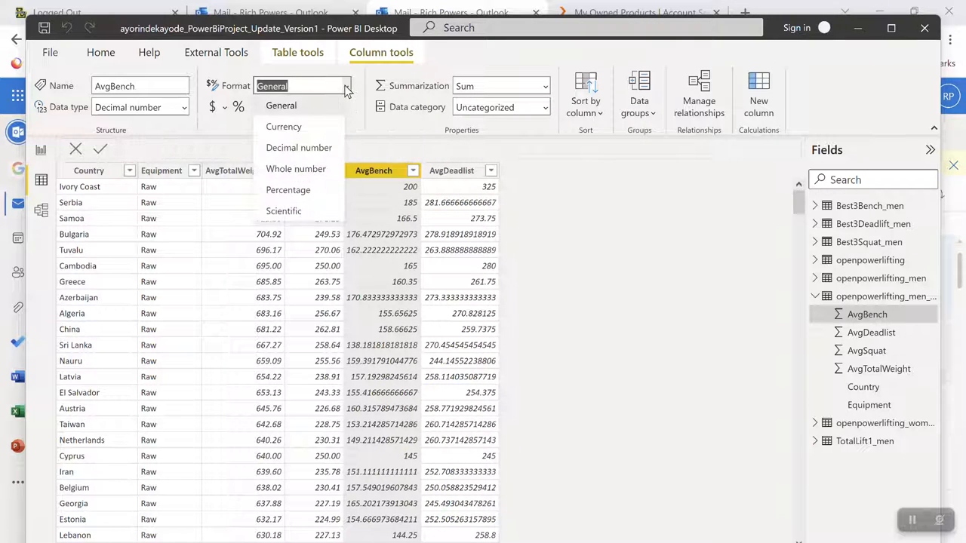
left_click(307, 148)
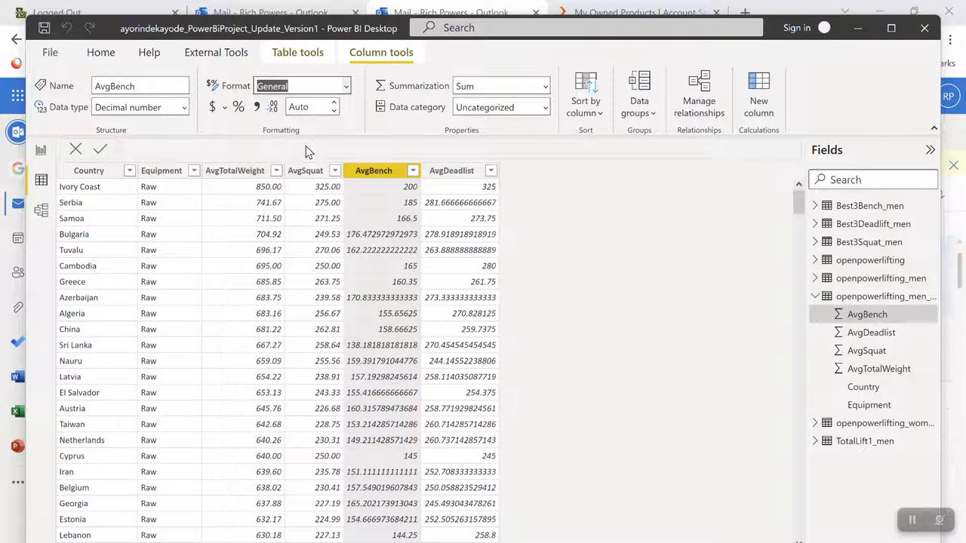
Step: Set the display format of the AvgDeadlist column to Decimal number
left_click(471, 173)
left_click(473, 173)
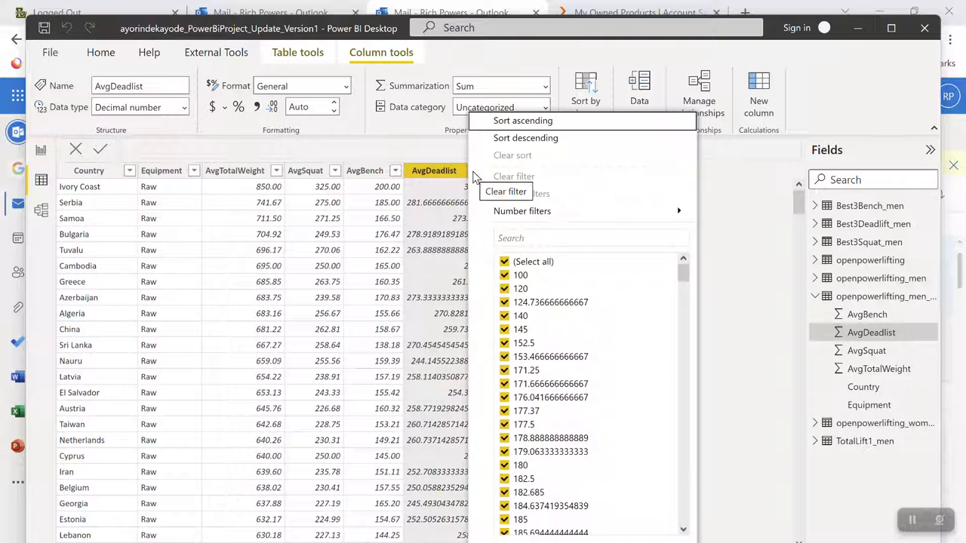
left_click(347, 87)
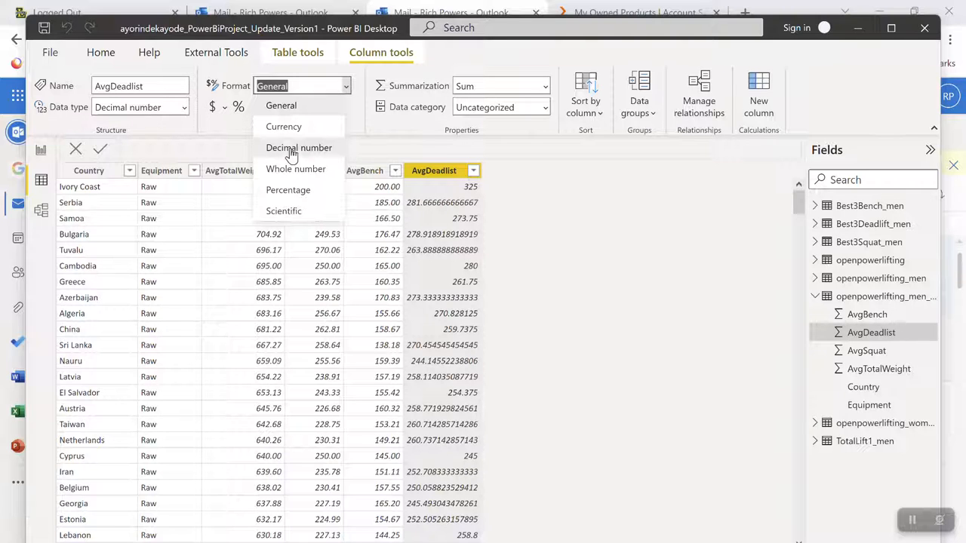
left_click(289, 148)
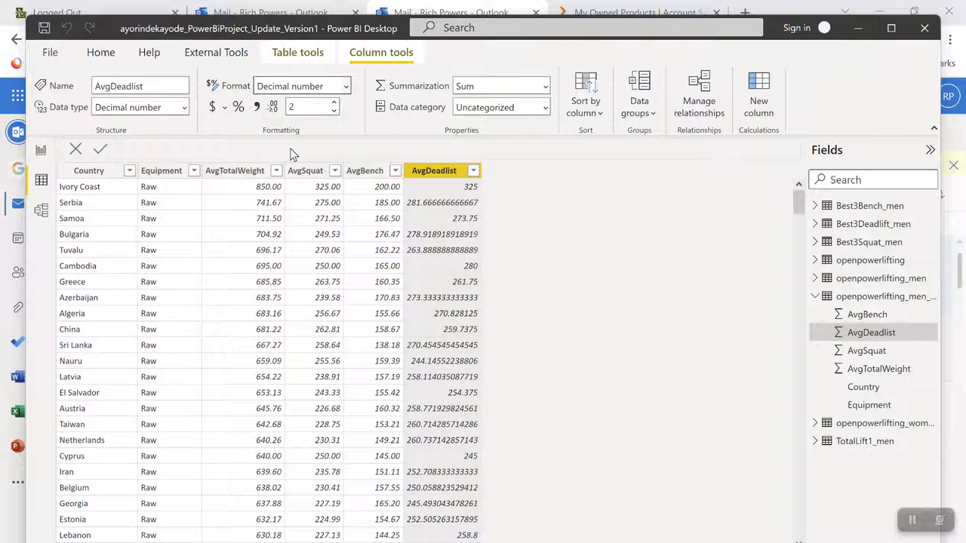
scroll(249, 368, "down", 3)
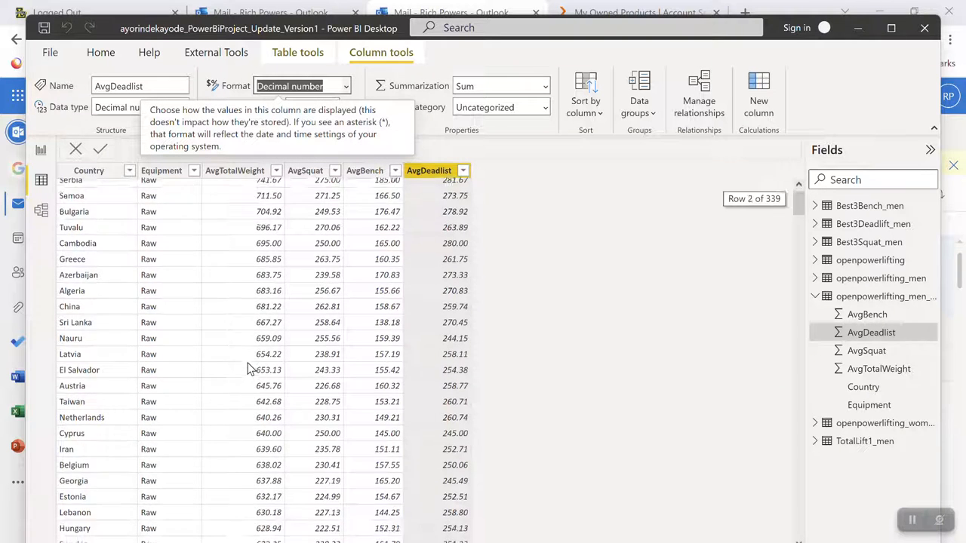
scroll(249, 368, "up", 3)
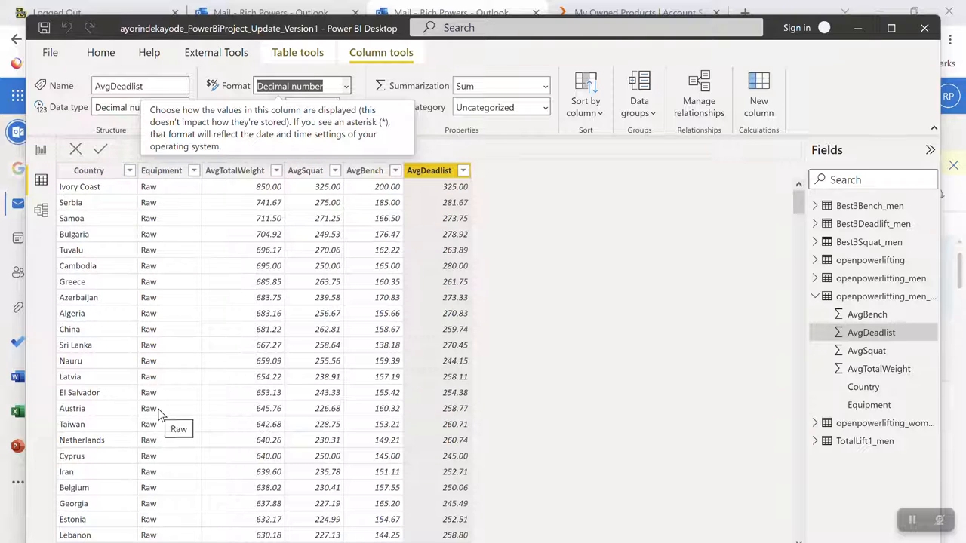
Step: Filter the Equipment column so that only the Raw rows are shown, and review the filtered countries
left_click(194, 171)
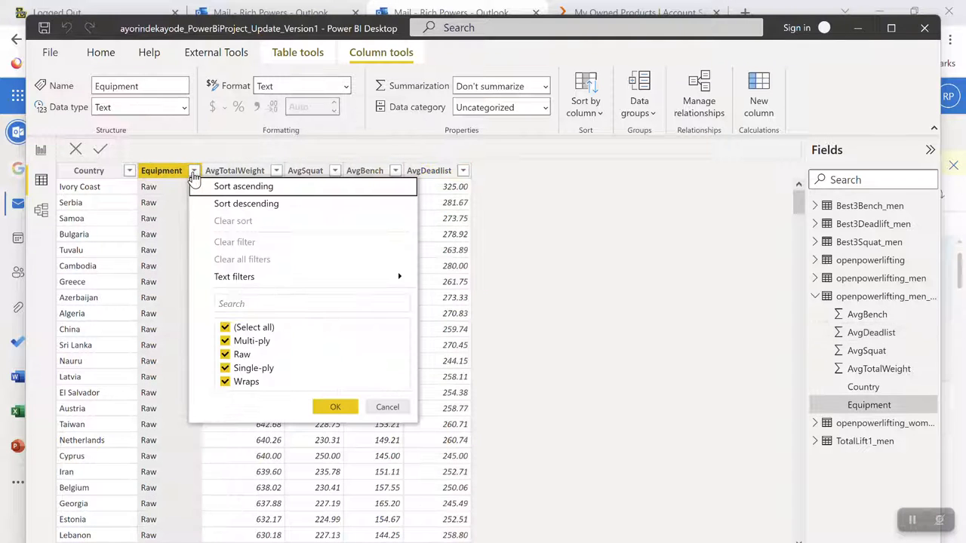
left_click(225, 329)
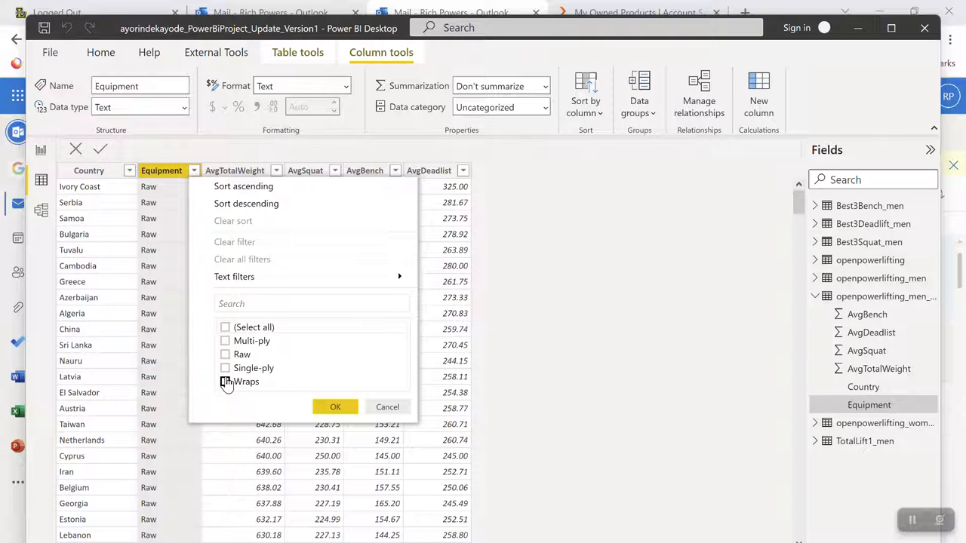
left_click(225, 354)
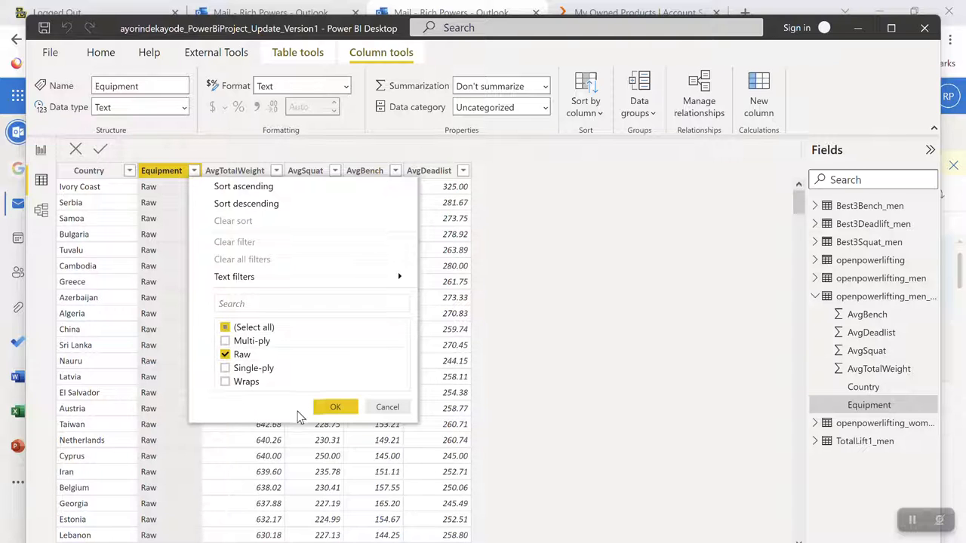
left_click(329, 408)
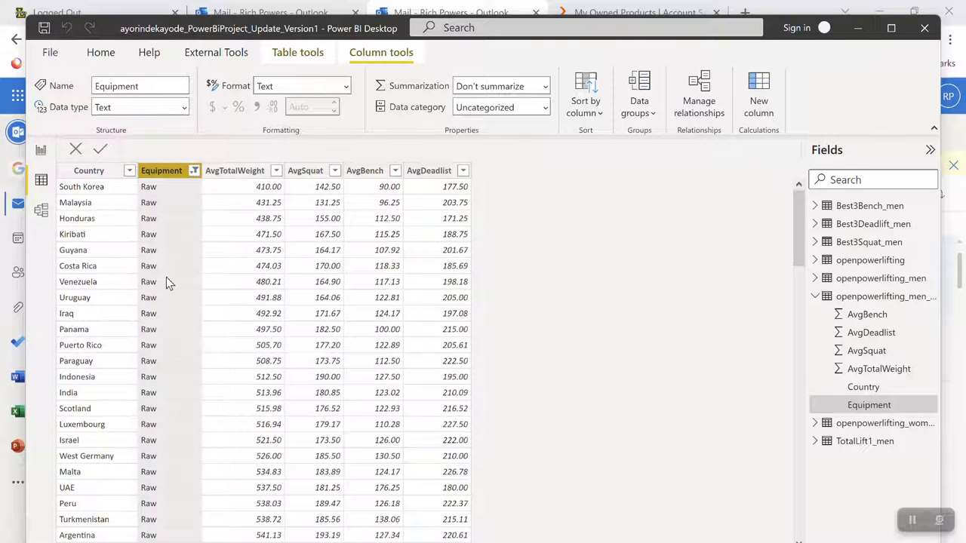
scroll(176, 394, "down", 15)
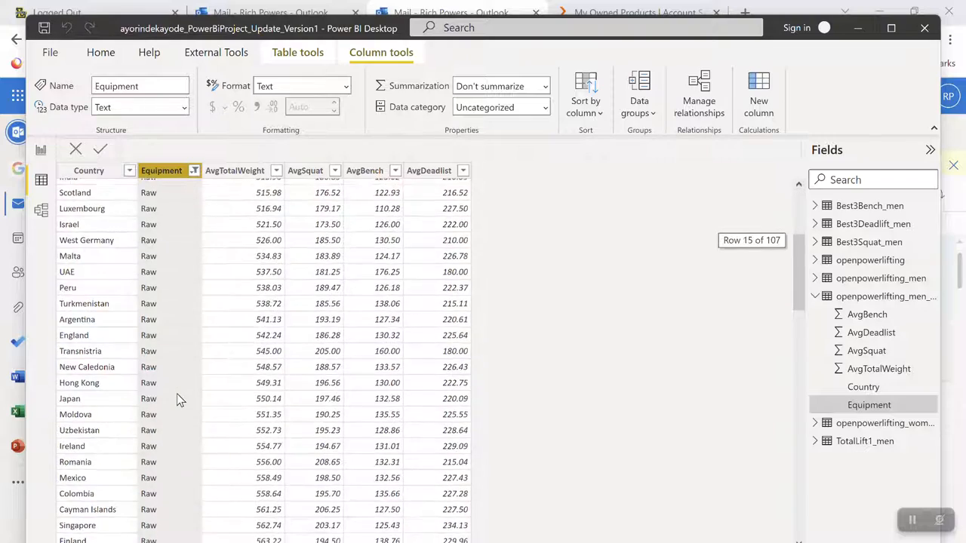
scroll(177, 394, "down", 9)
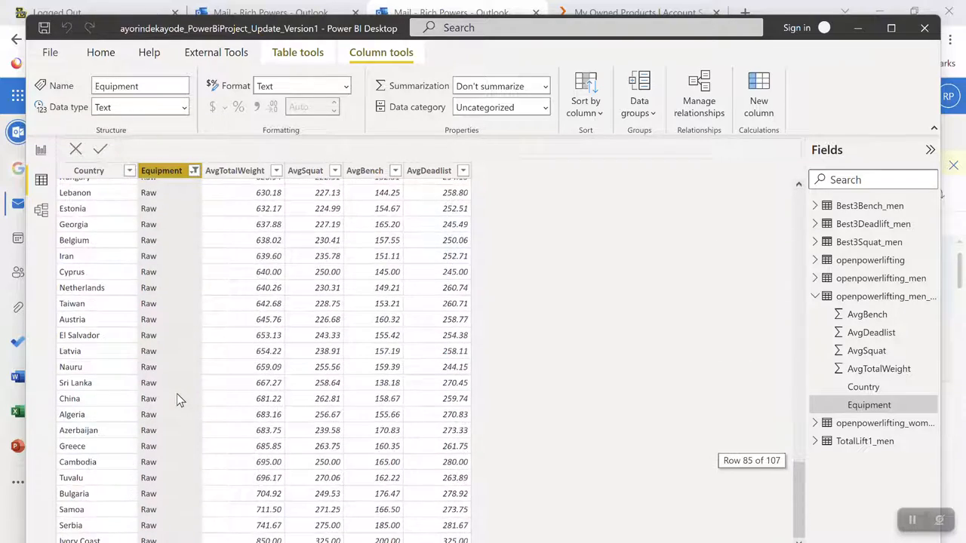
scroll(177, 394, "up", 15)
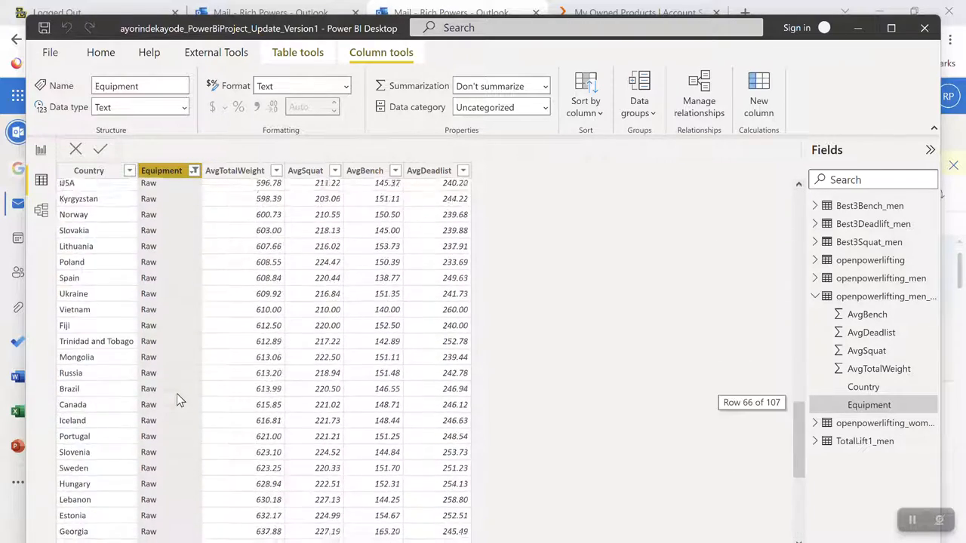
scroll(177, 394, "up", 12)
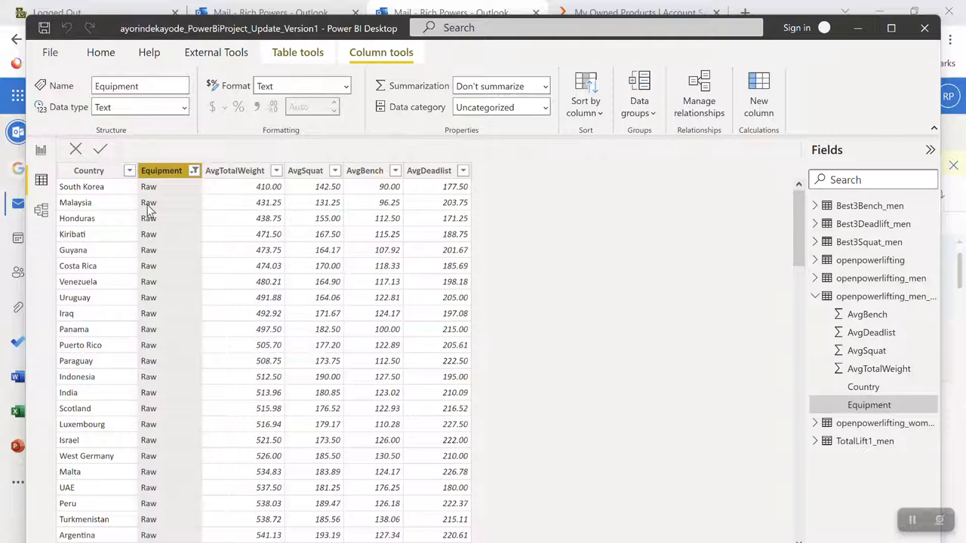
left_click(195, 172)
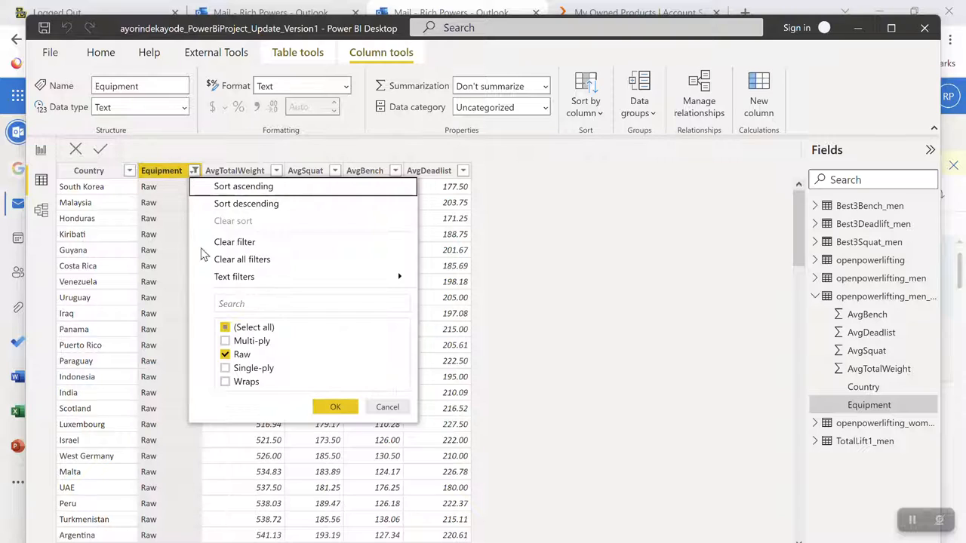
left_click(381, 411)
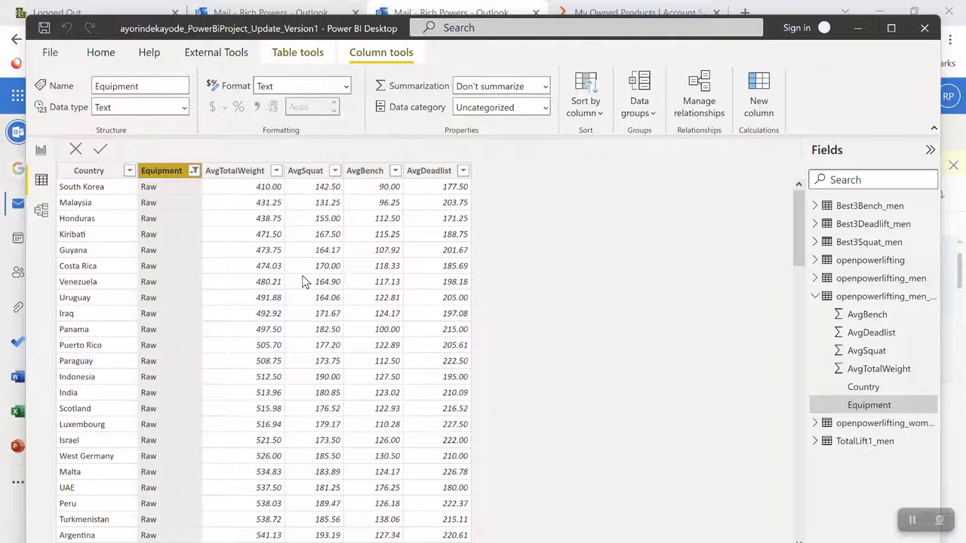